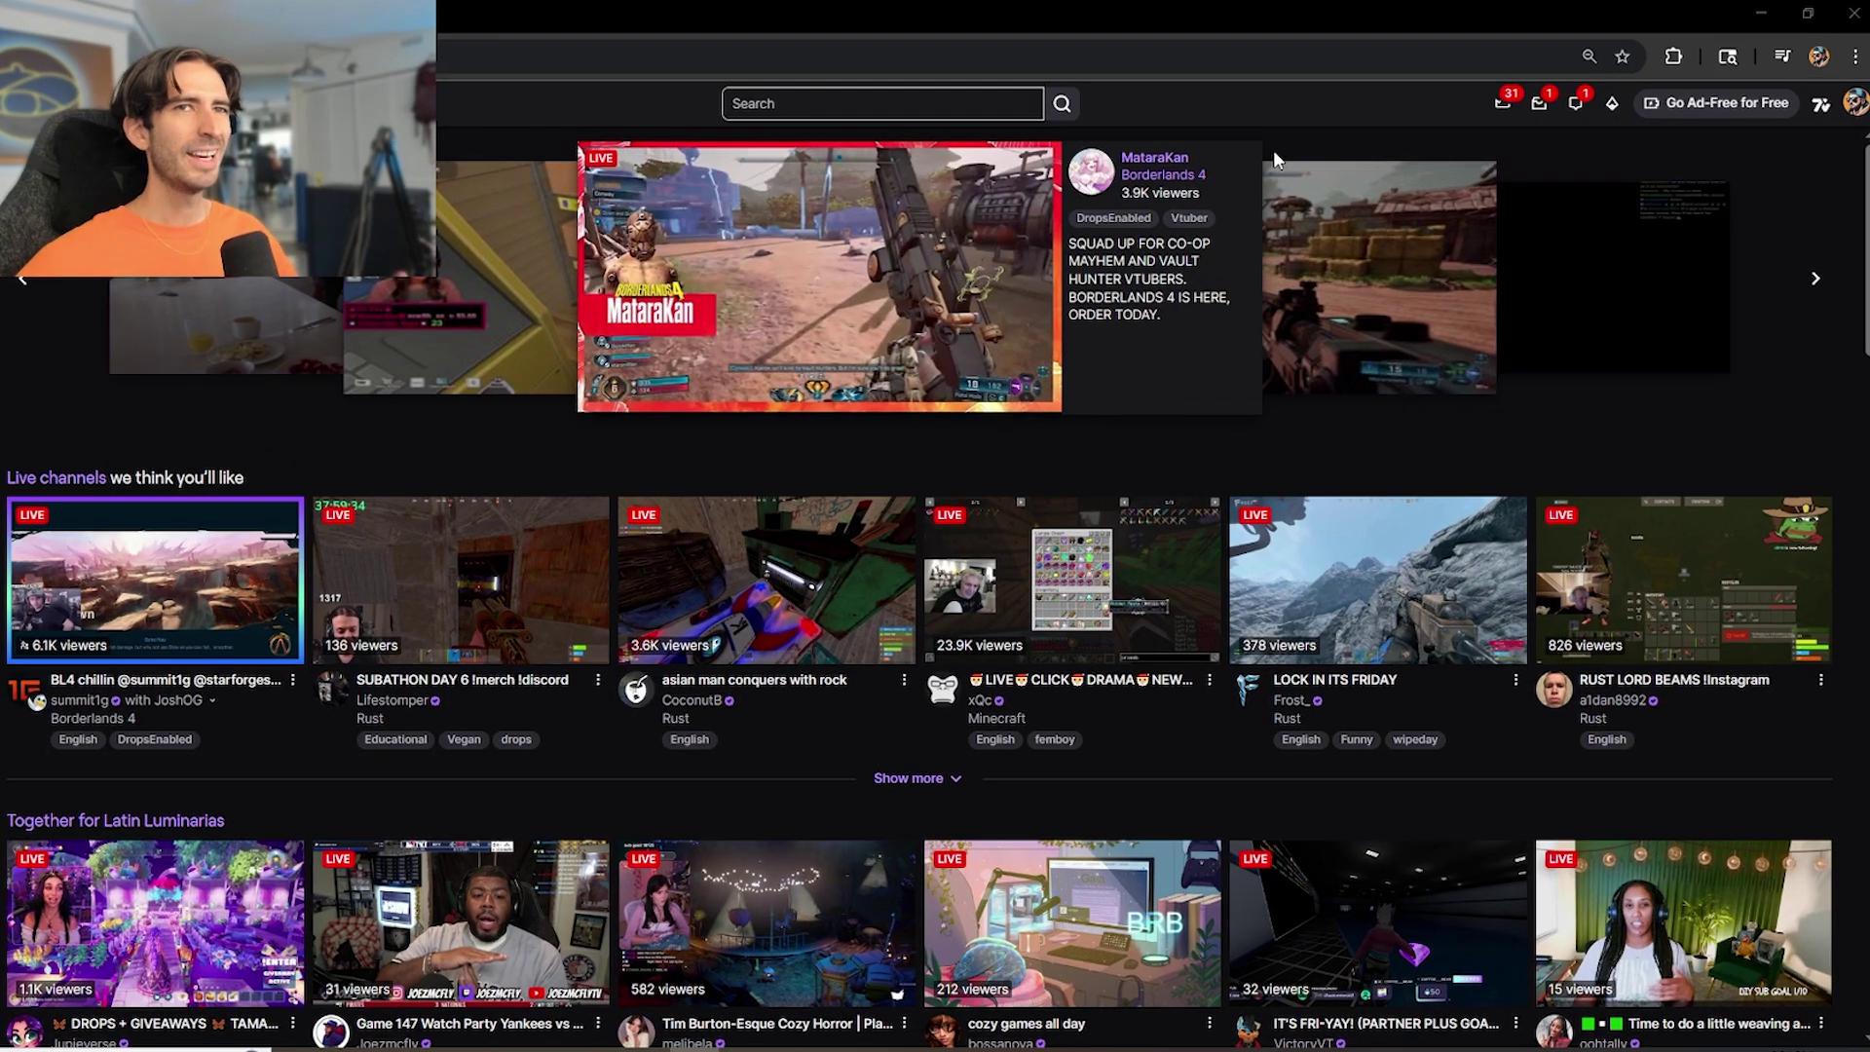
Open the Creator Dashboard from the account avatar menu in the top-right.
click(1856, 103)
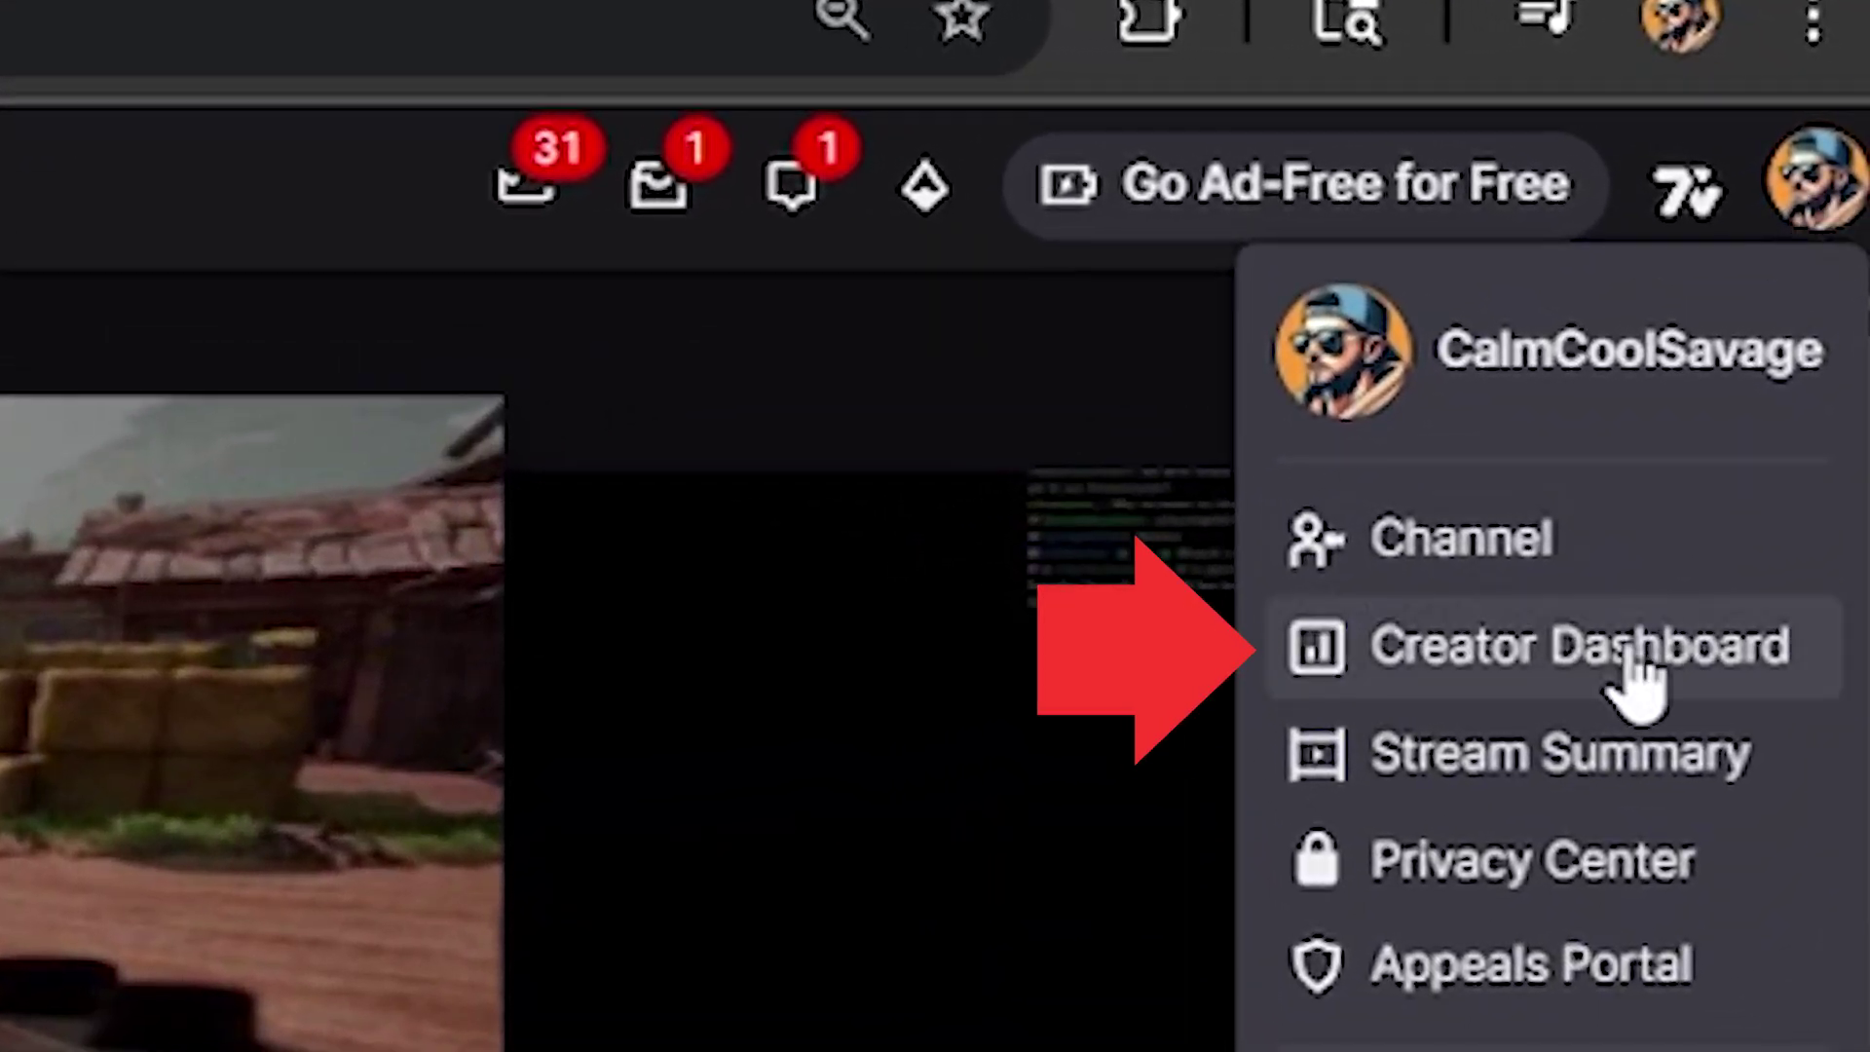
click(1643, 672)
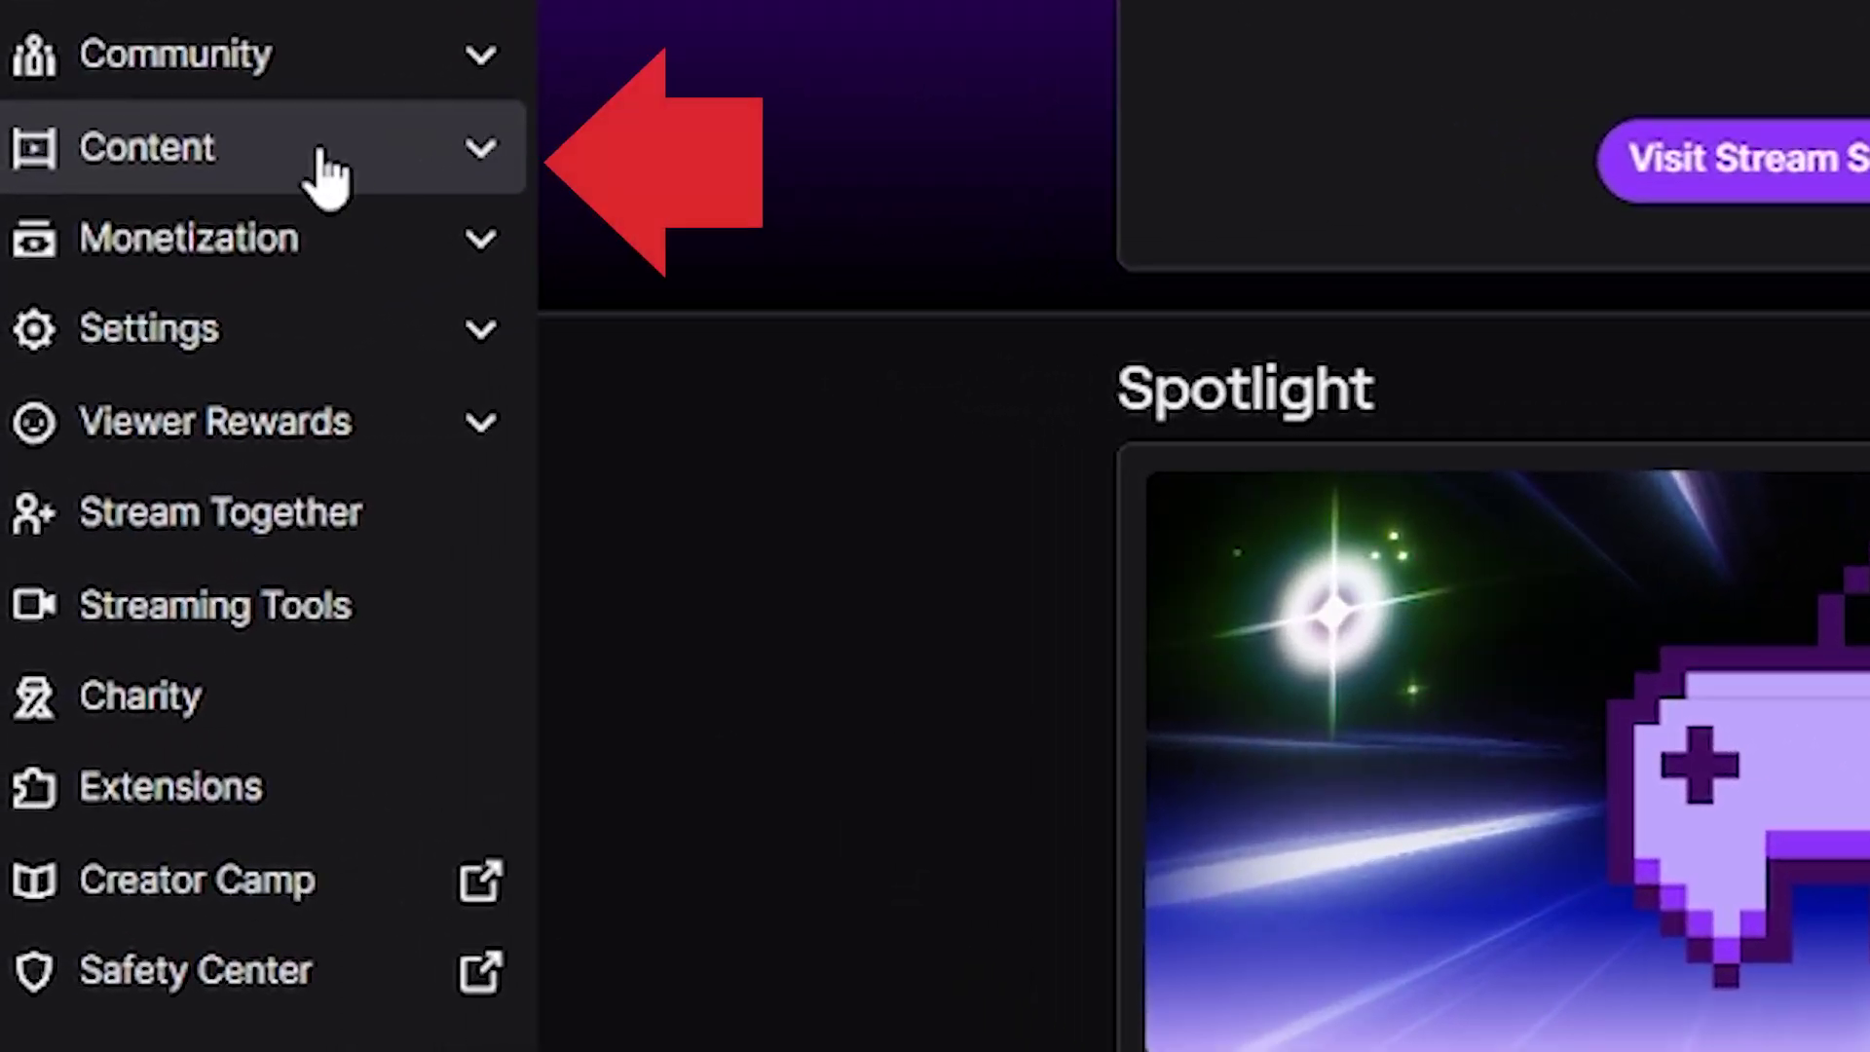
Expand Content and open Video Producer's library of past broadcasts and highlights.
click(329, 172)
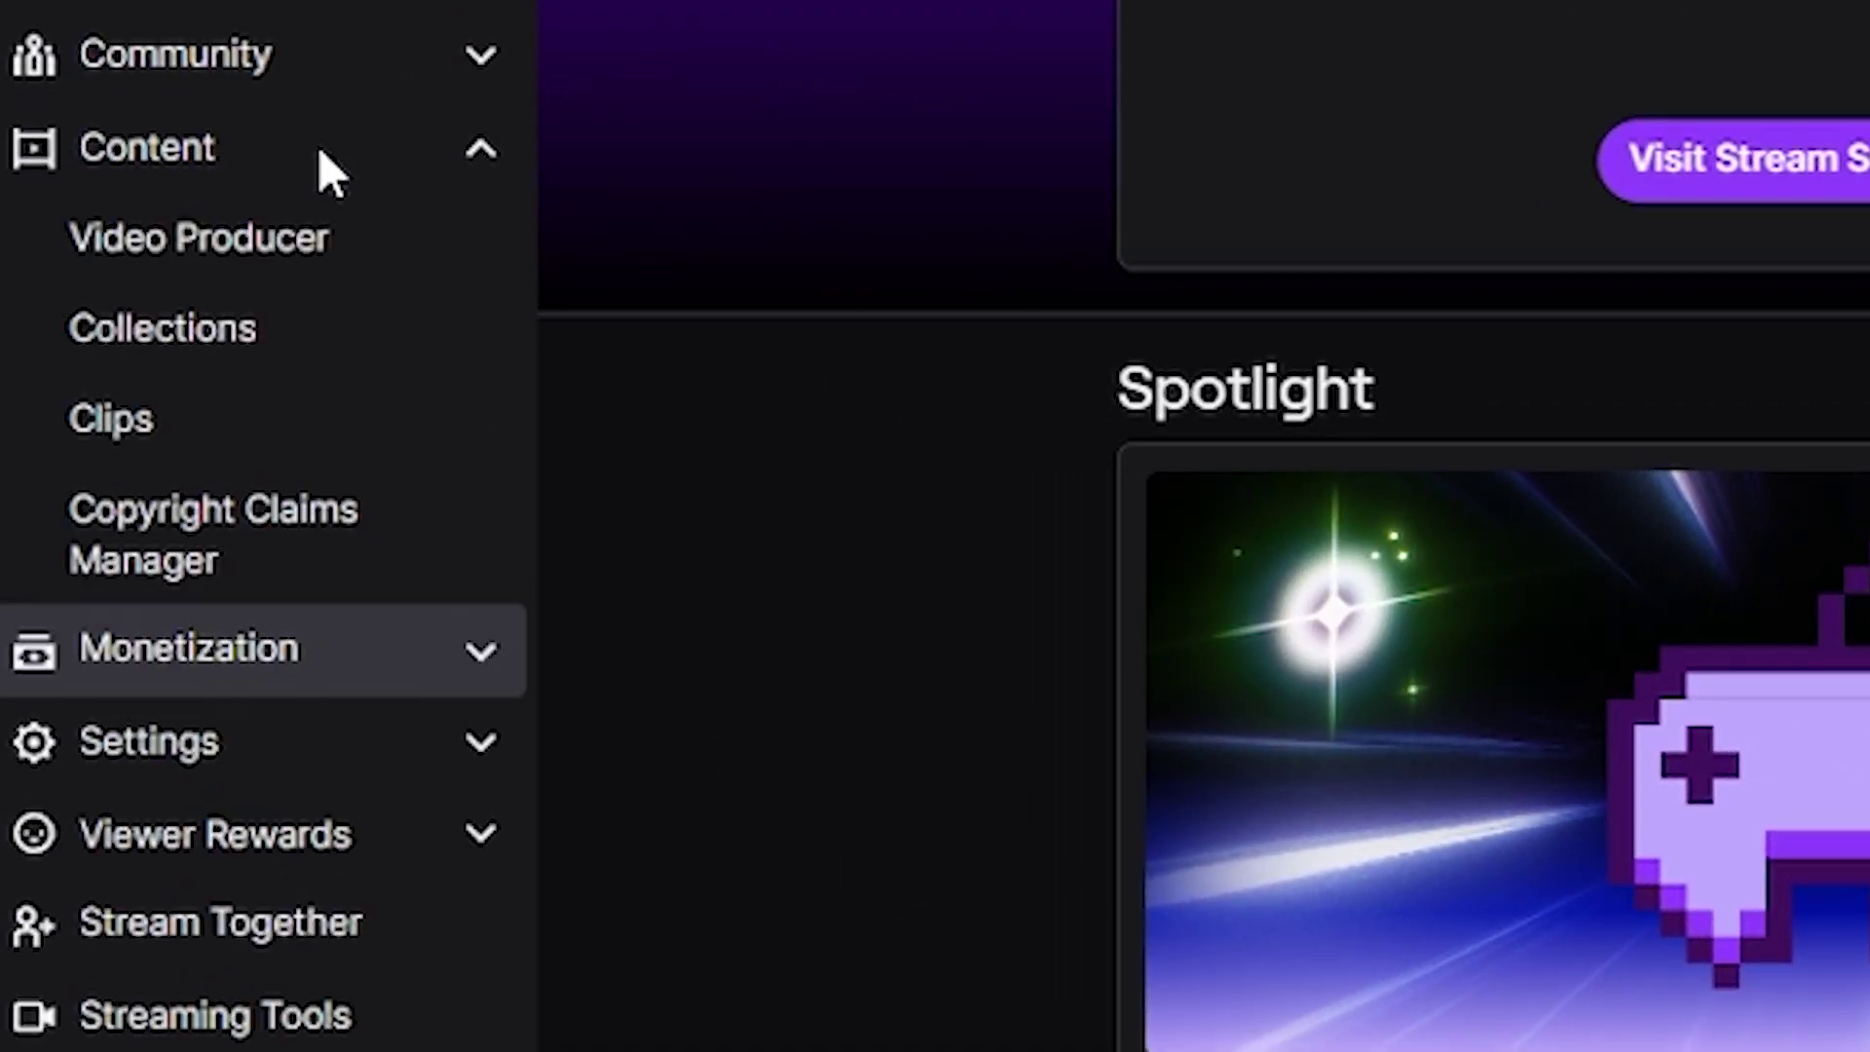
click(297, 285)
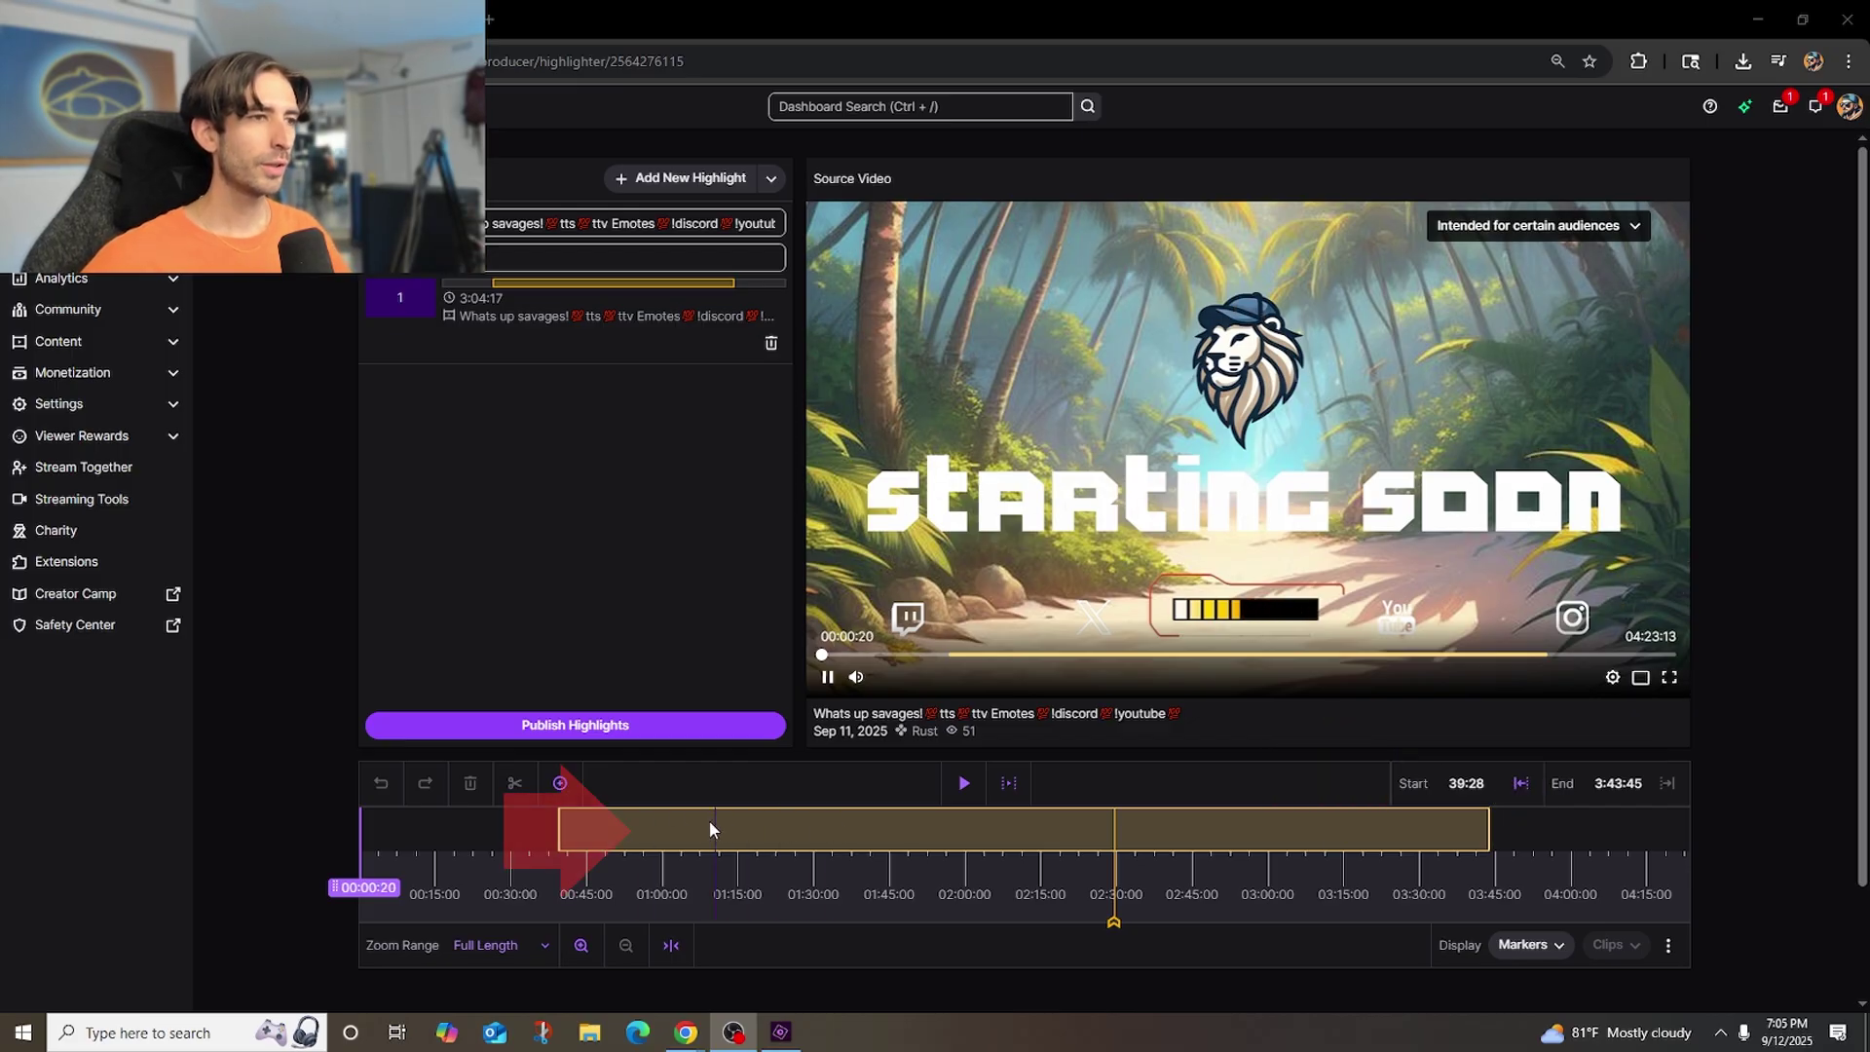
Trim the first highlight to run from 1:00:49 to 1:46:07 (45:18).
click(666, 822)
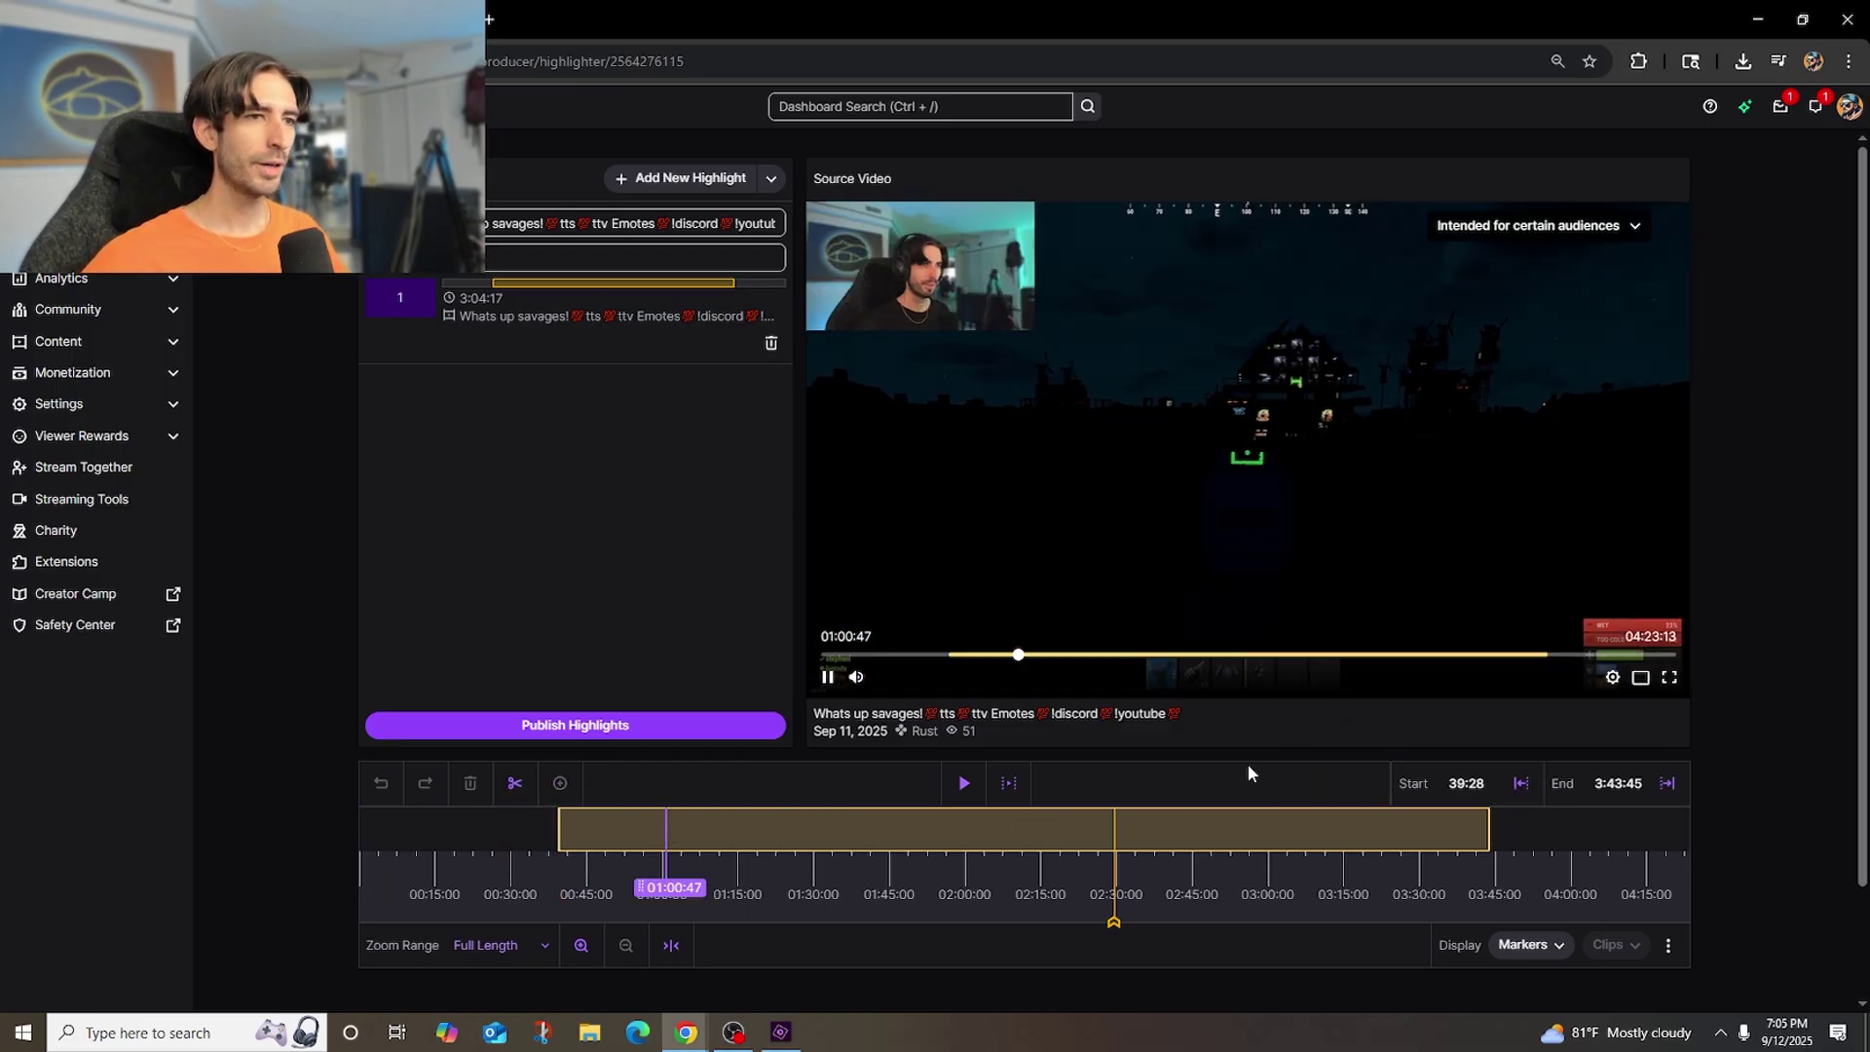
click(1516, 786)
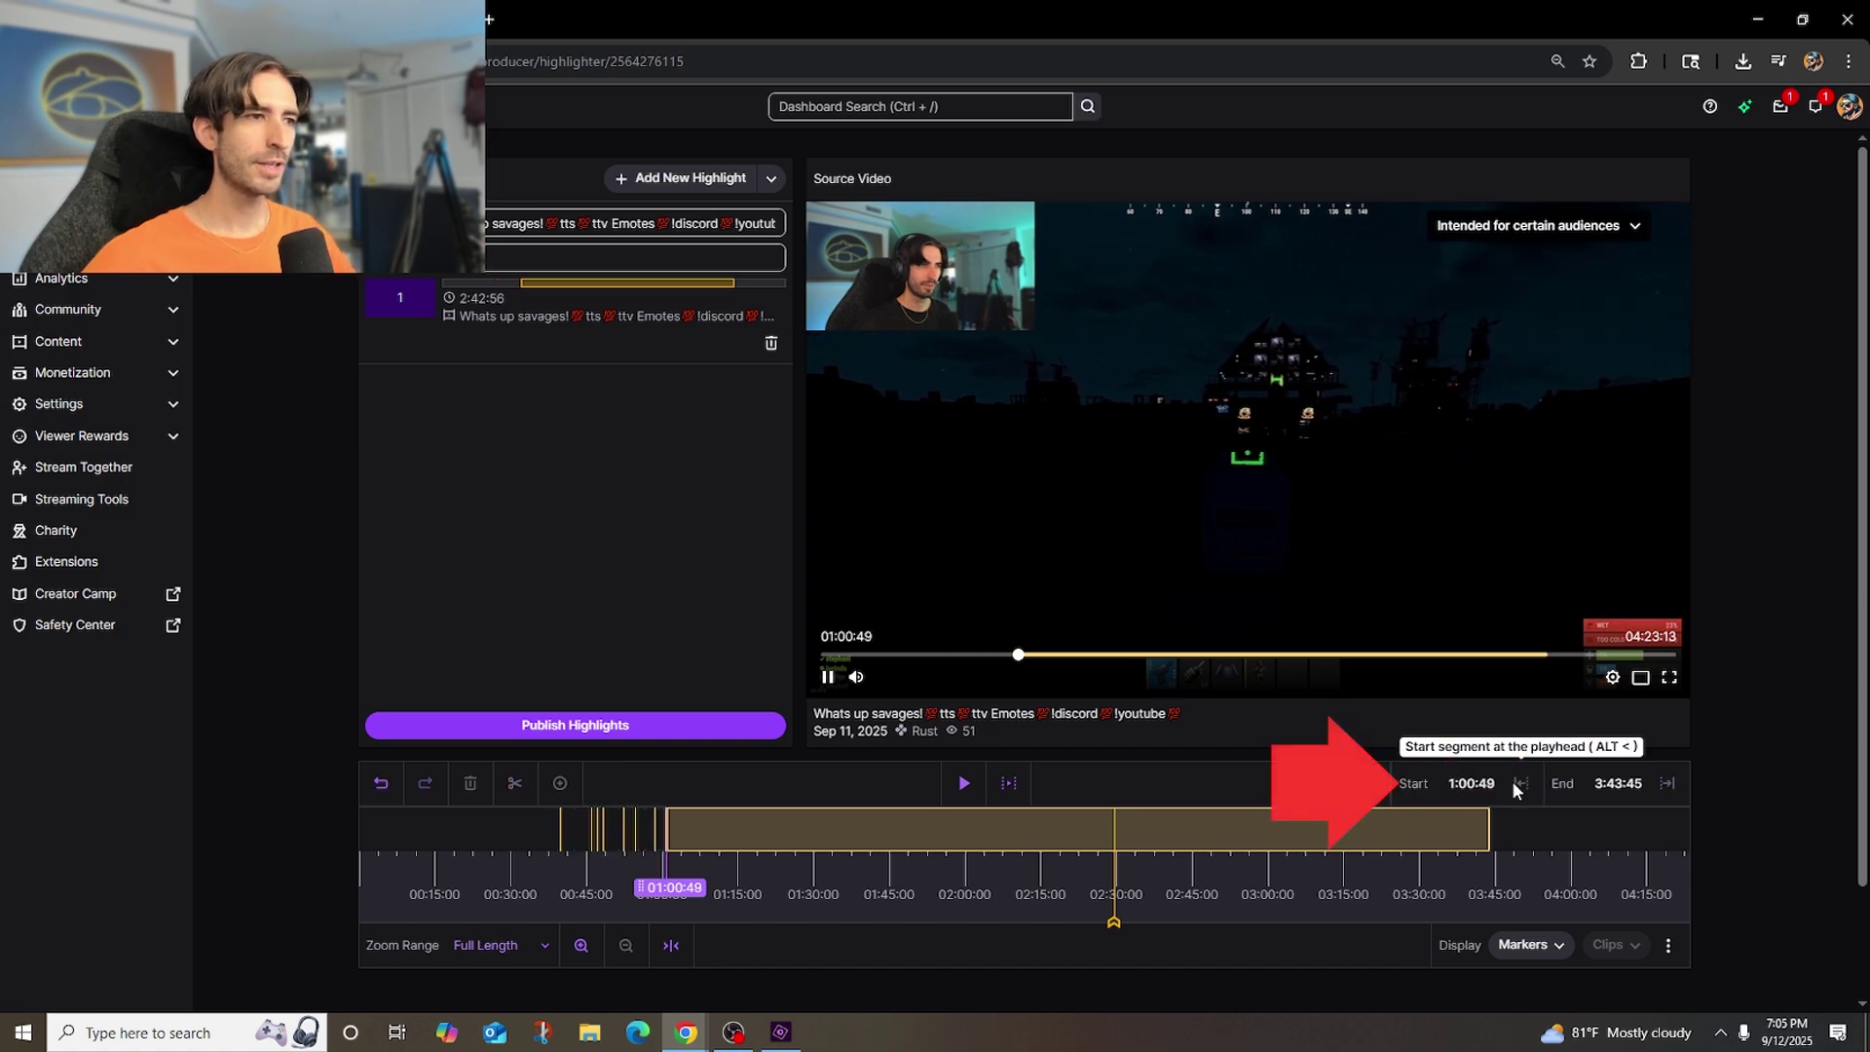
click(897, 828)
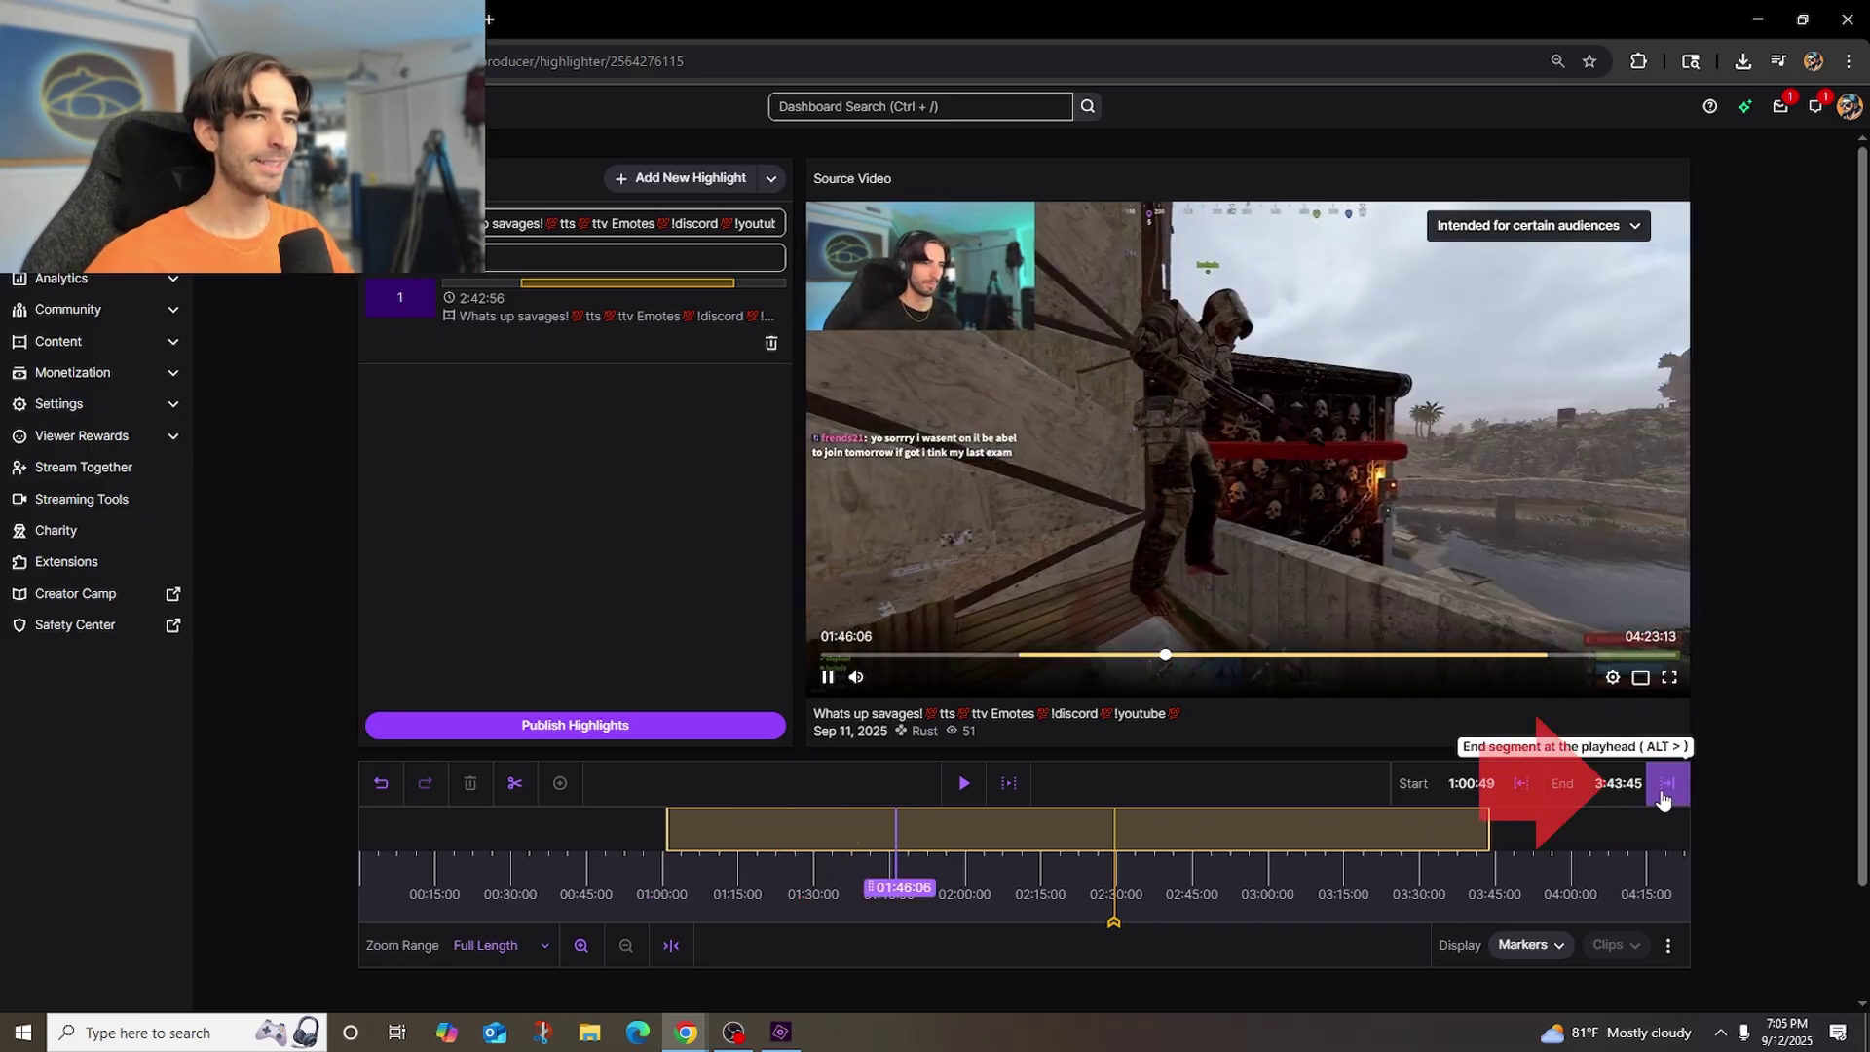
click(1666, 789)
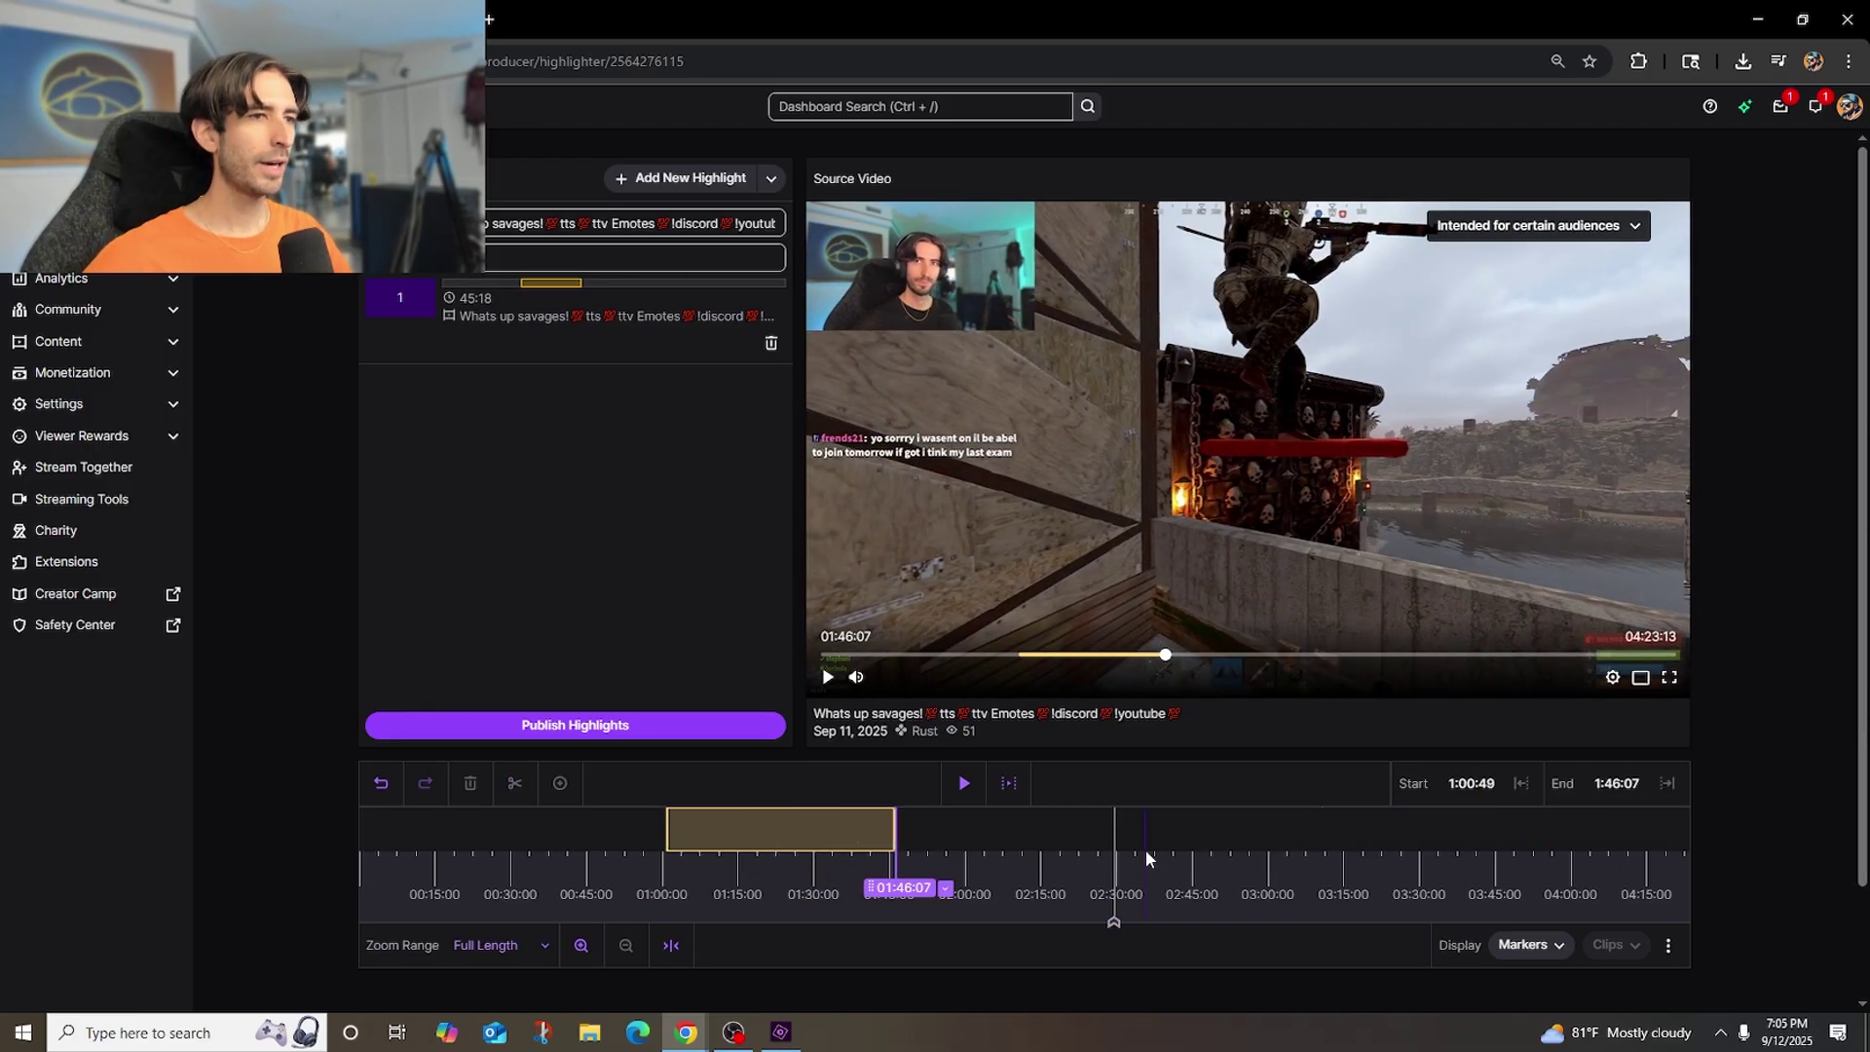
Delete the broadcast title from the first highlight's title field to rename it 'highlight 1'.
triple_click(706, 224)
key(BackSpace)
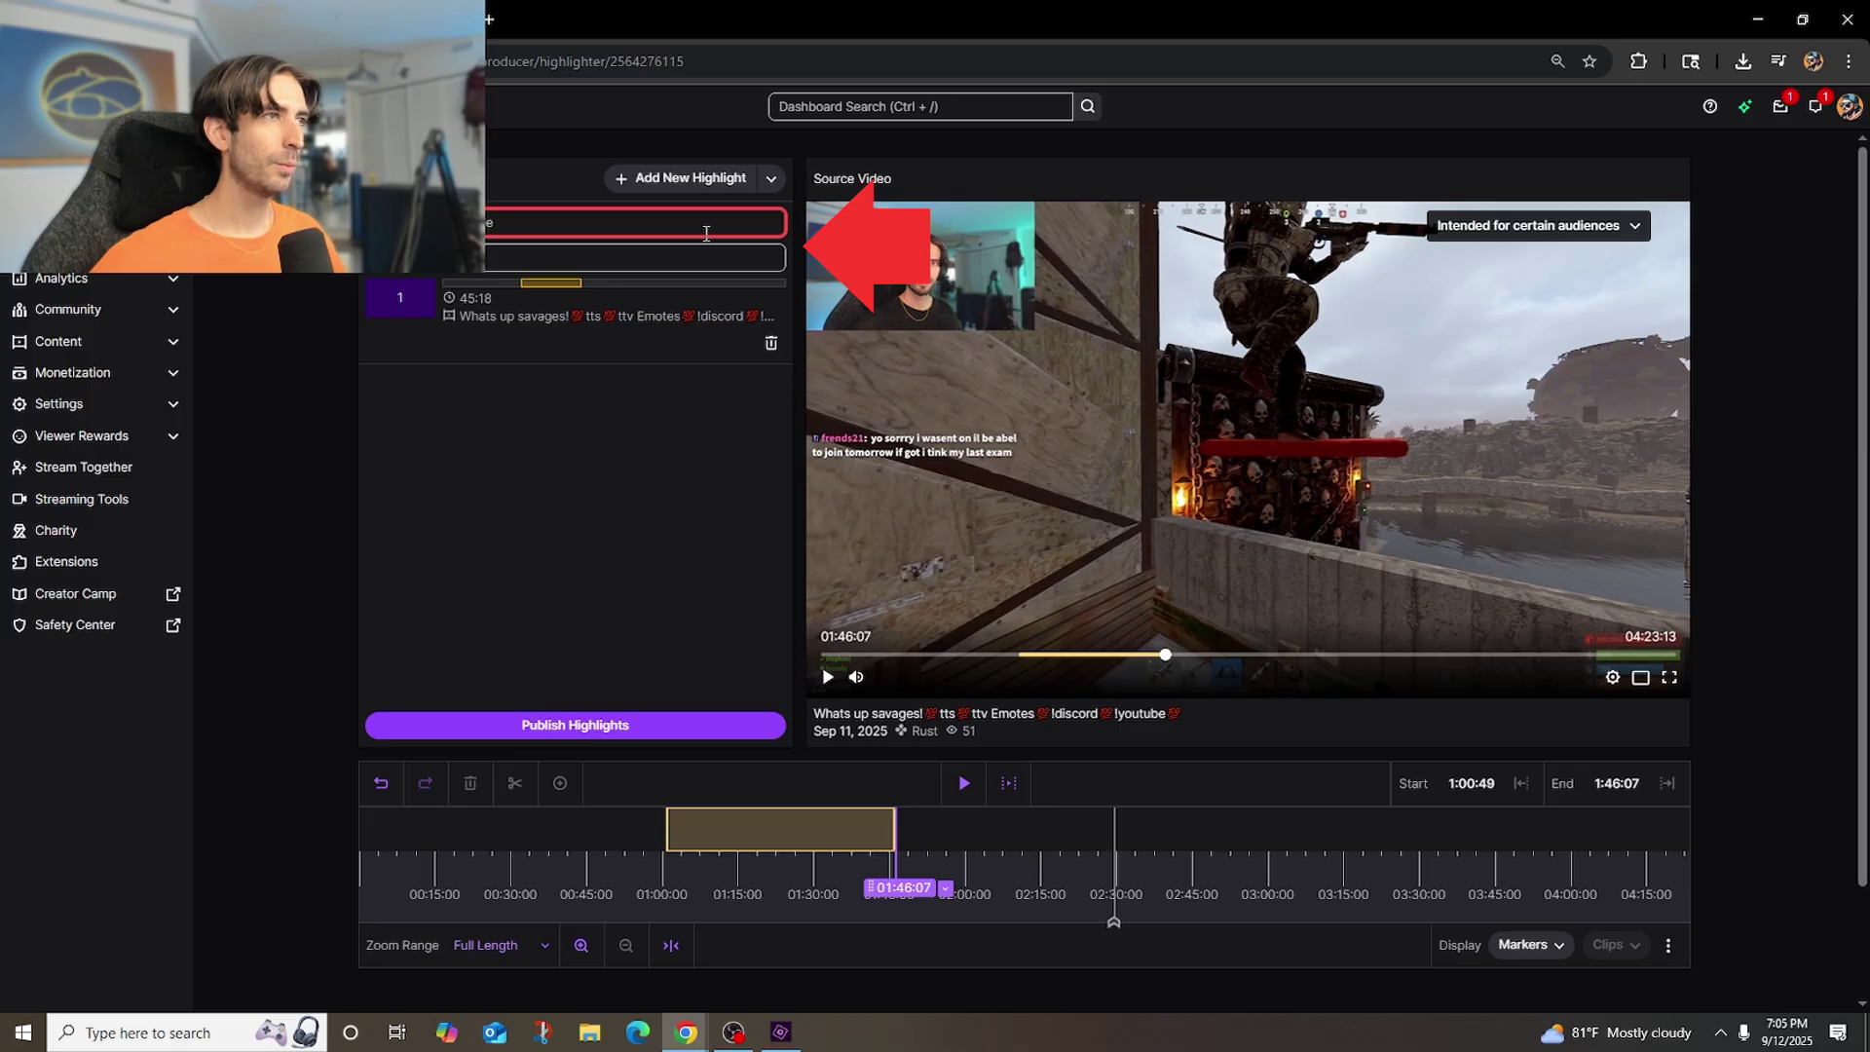
text(highlight 1)
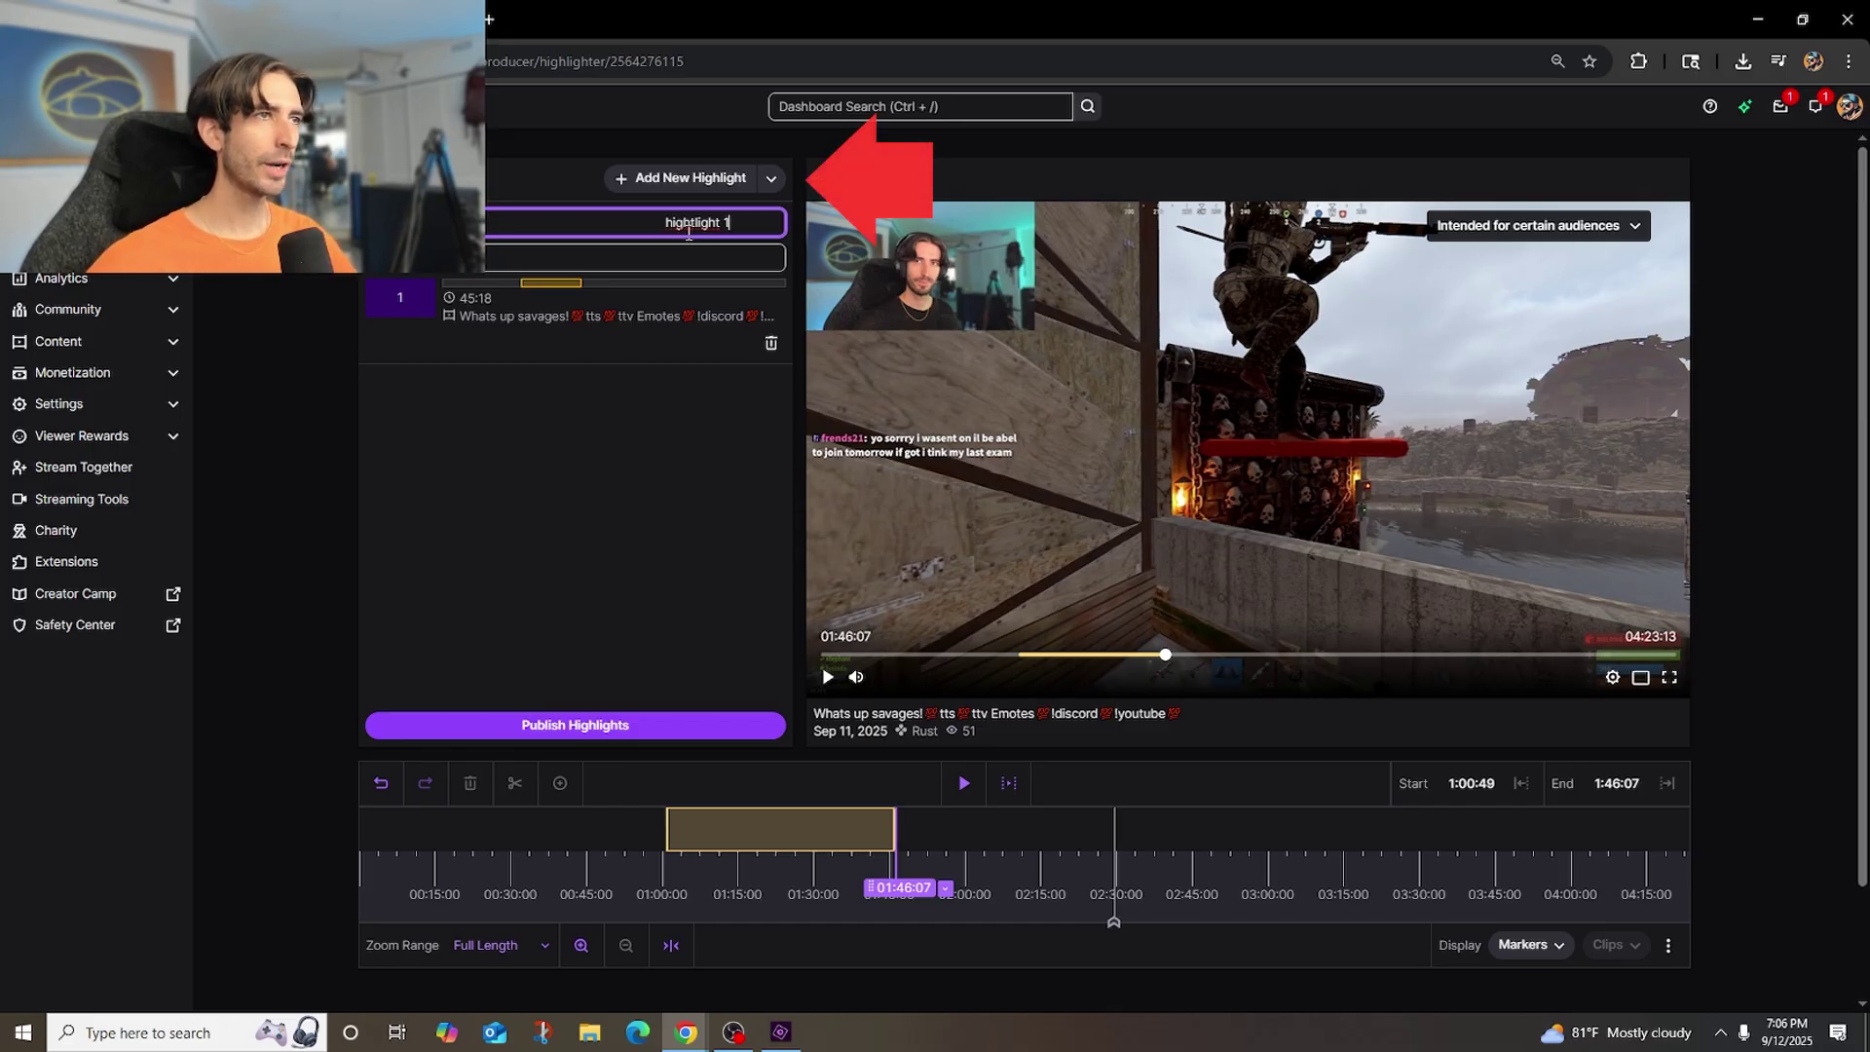
Add a second highlight spanning 45:42 to 1:18:39 (32:57) and clear its default title.
click(680, 180)
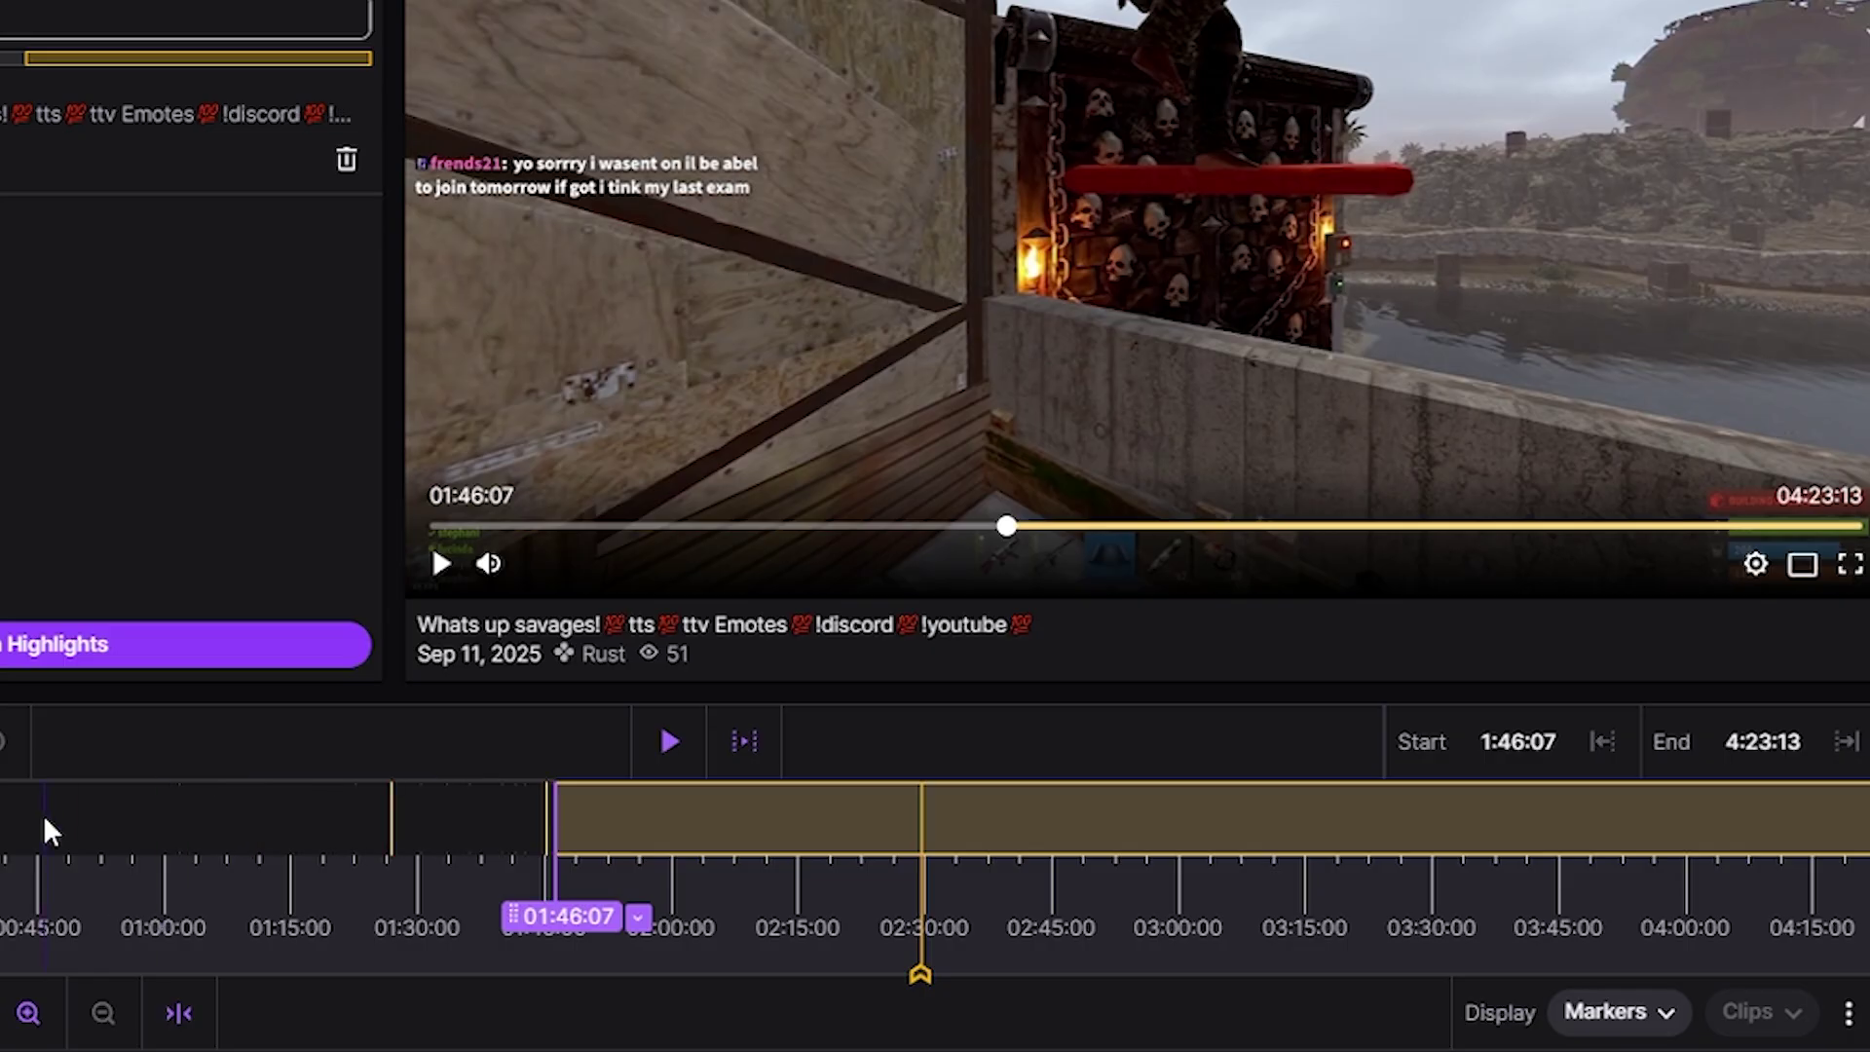
click(43, 823)
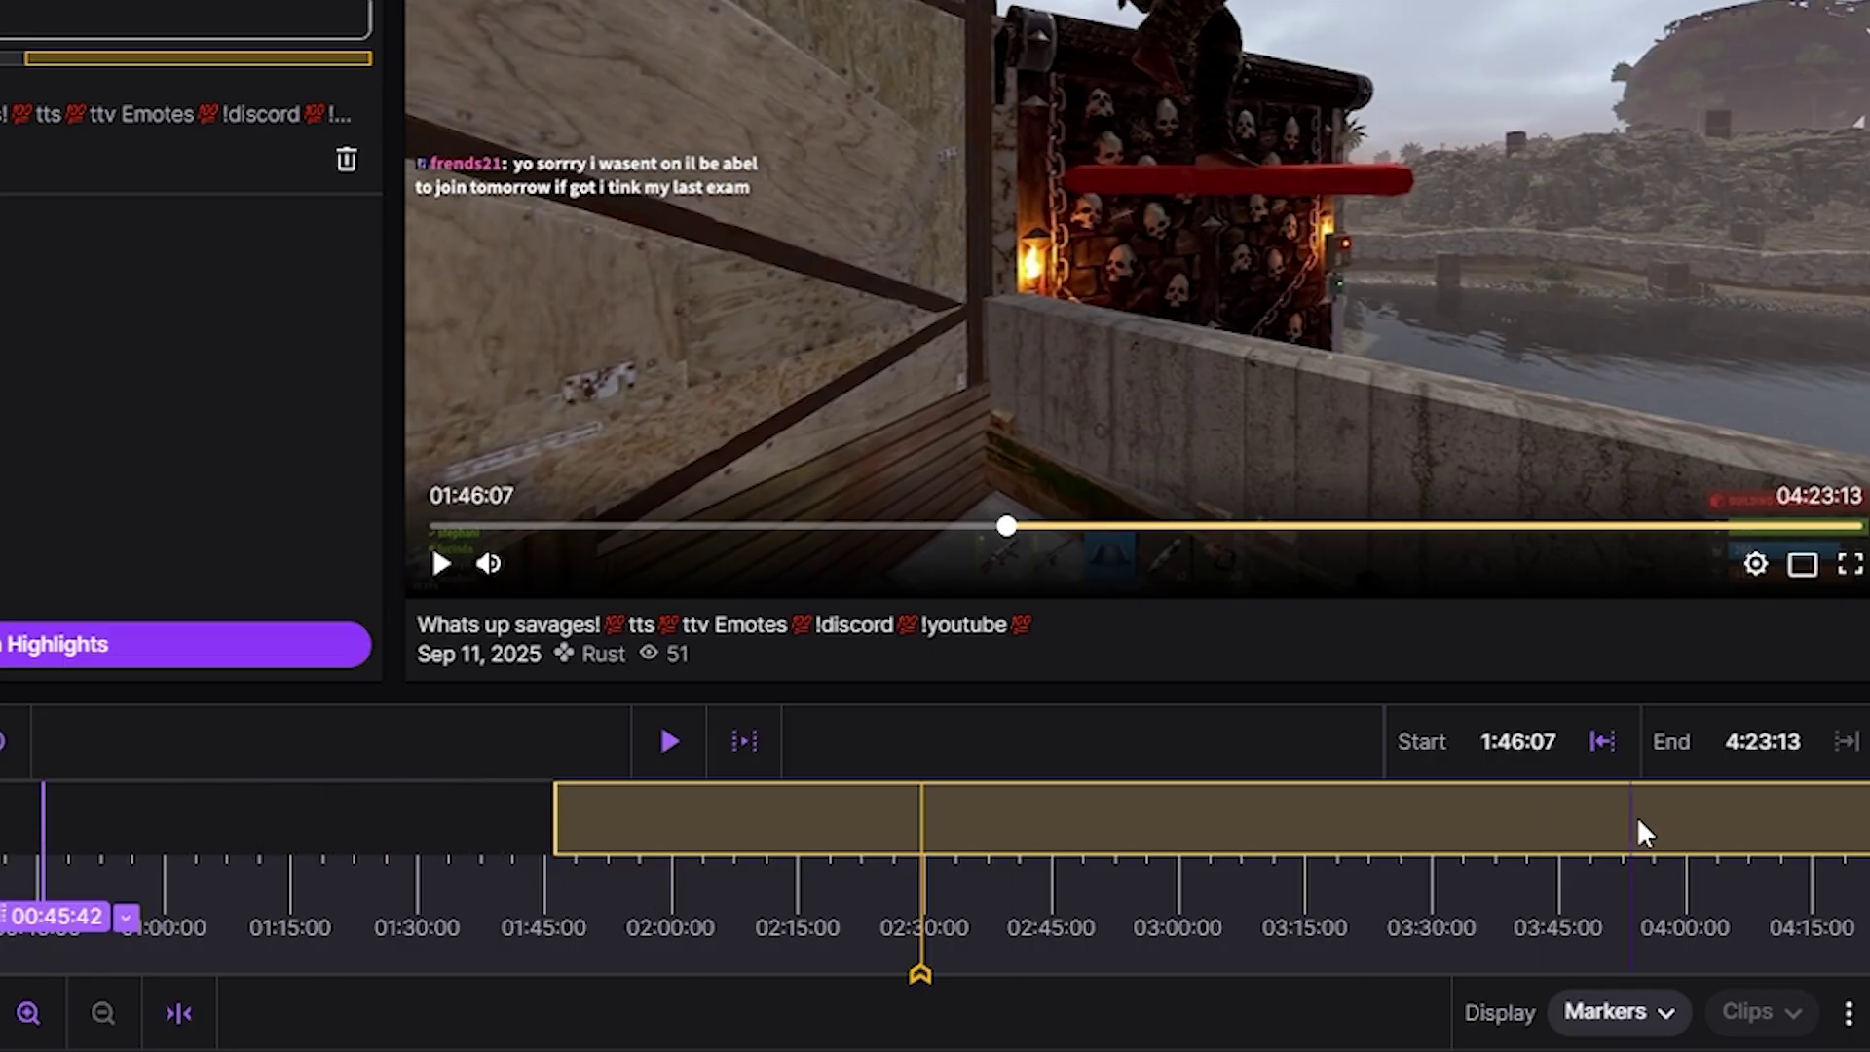
click(1627, 753)
click(323, 823)
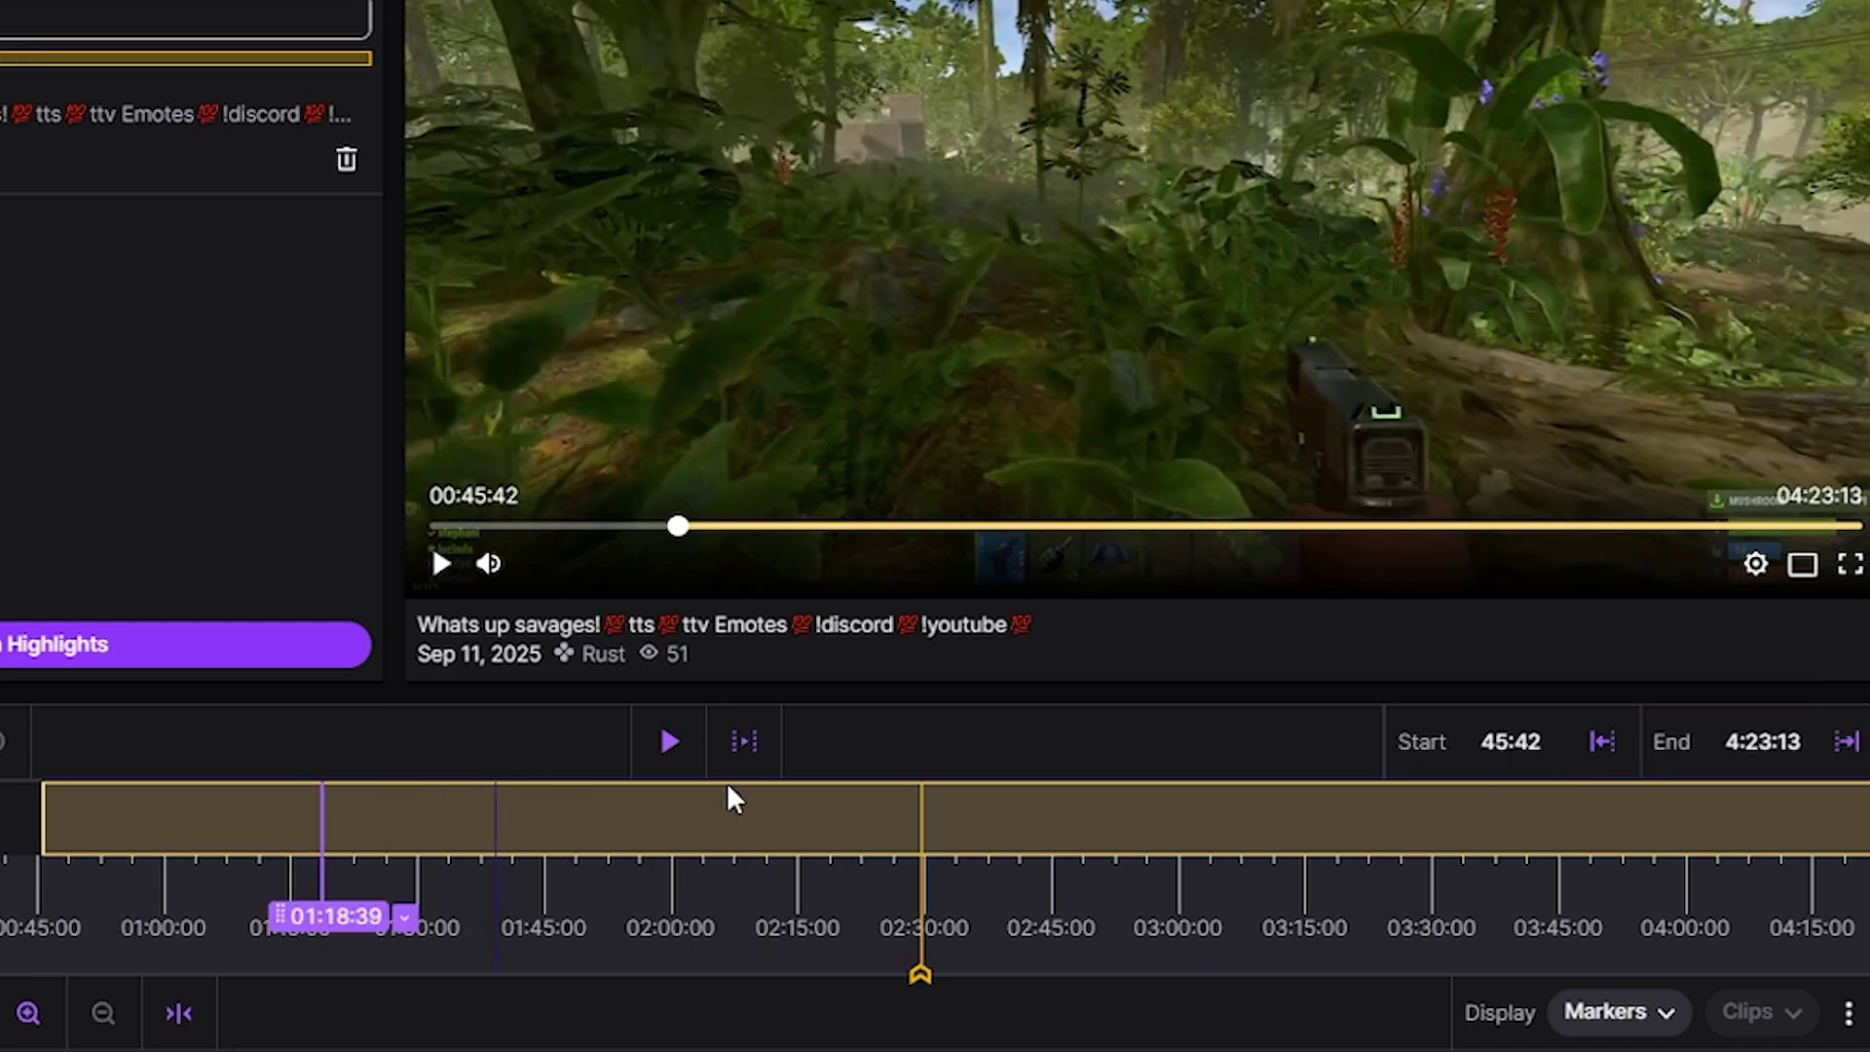
click(1850, 745)
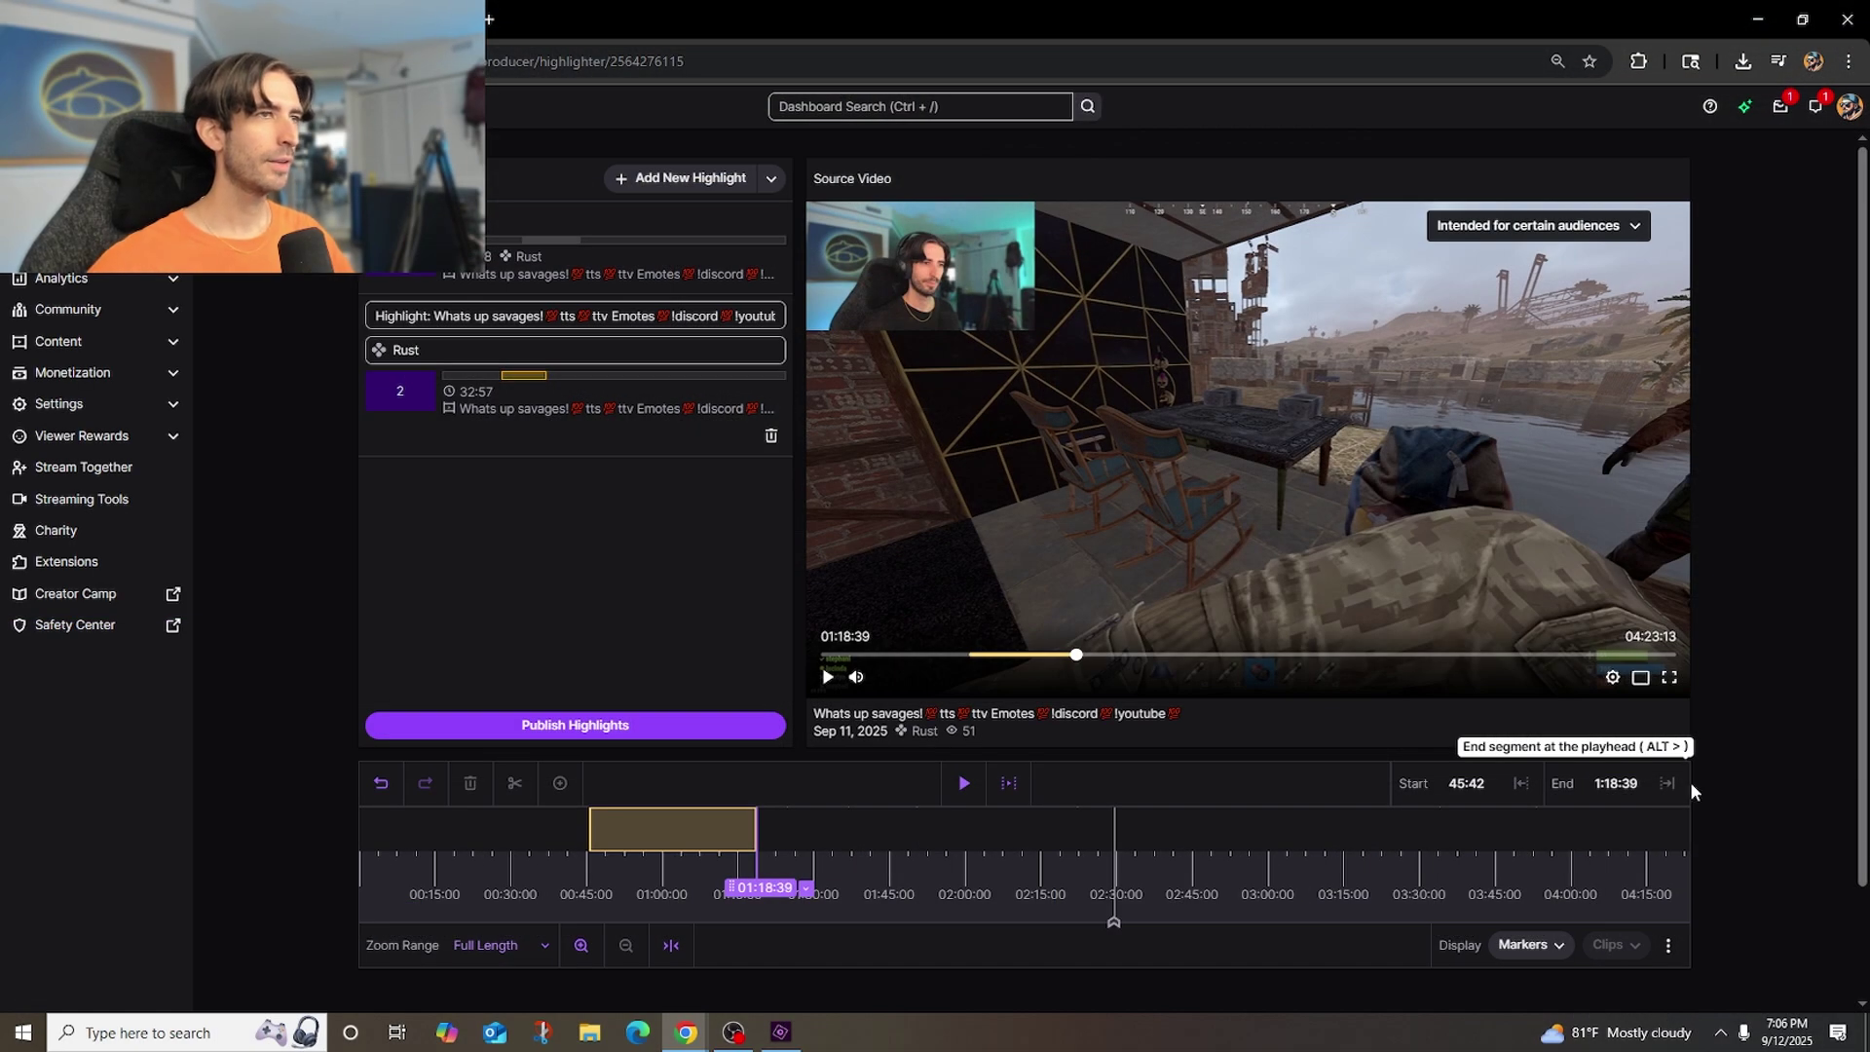
click(614, 315)
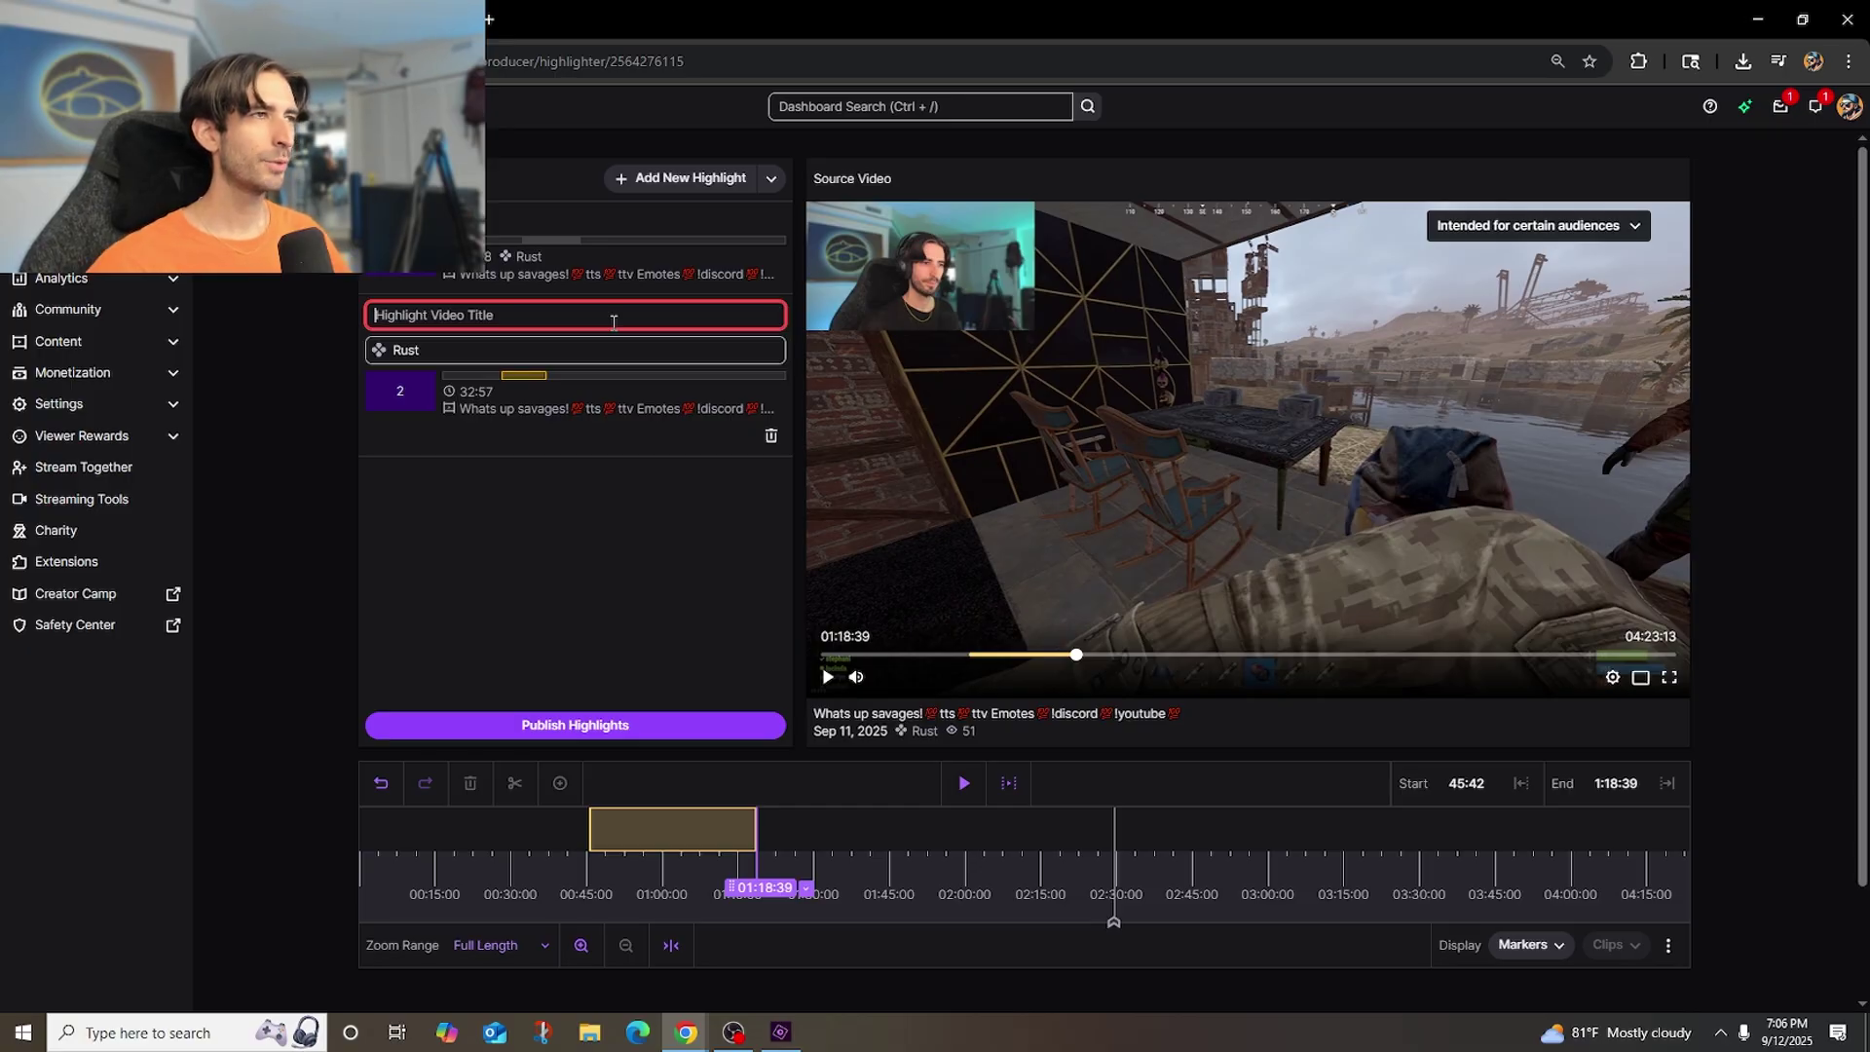
text(highlight 2)
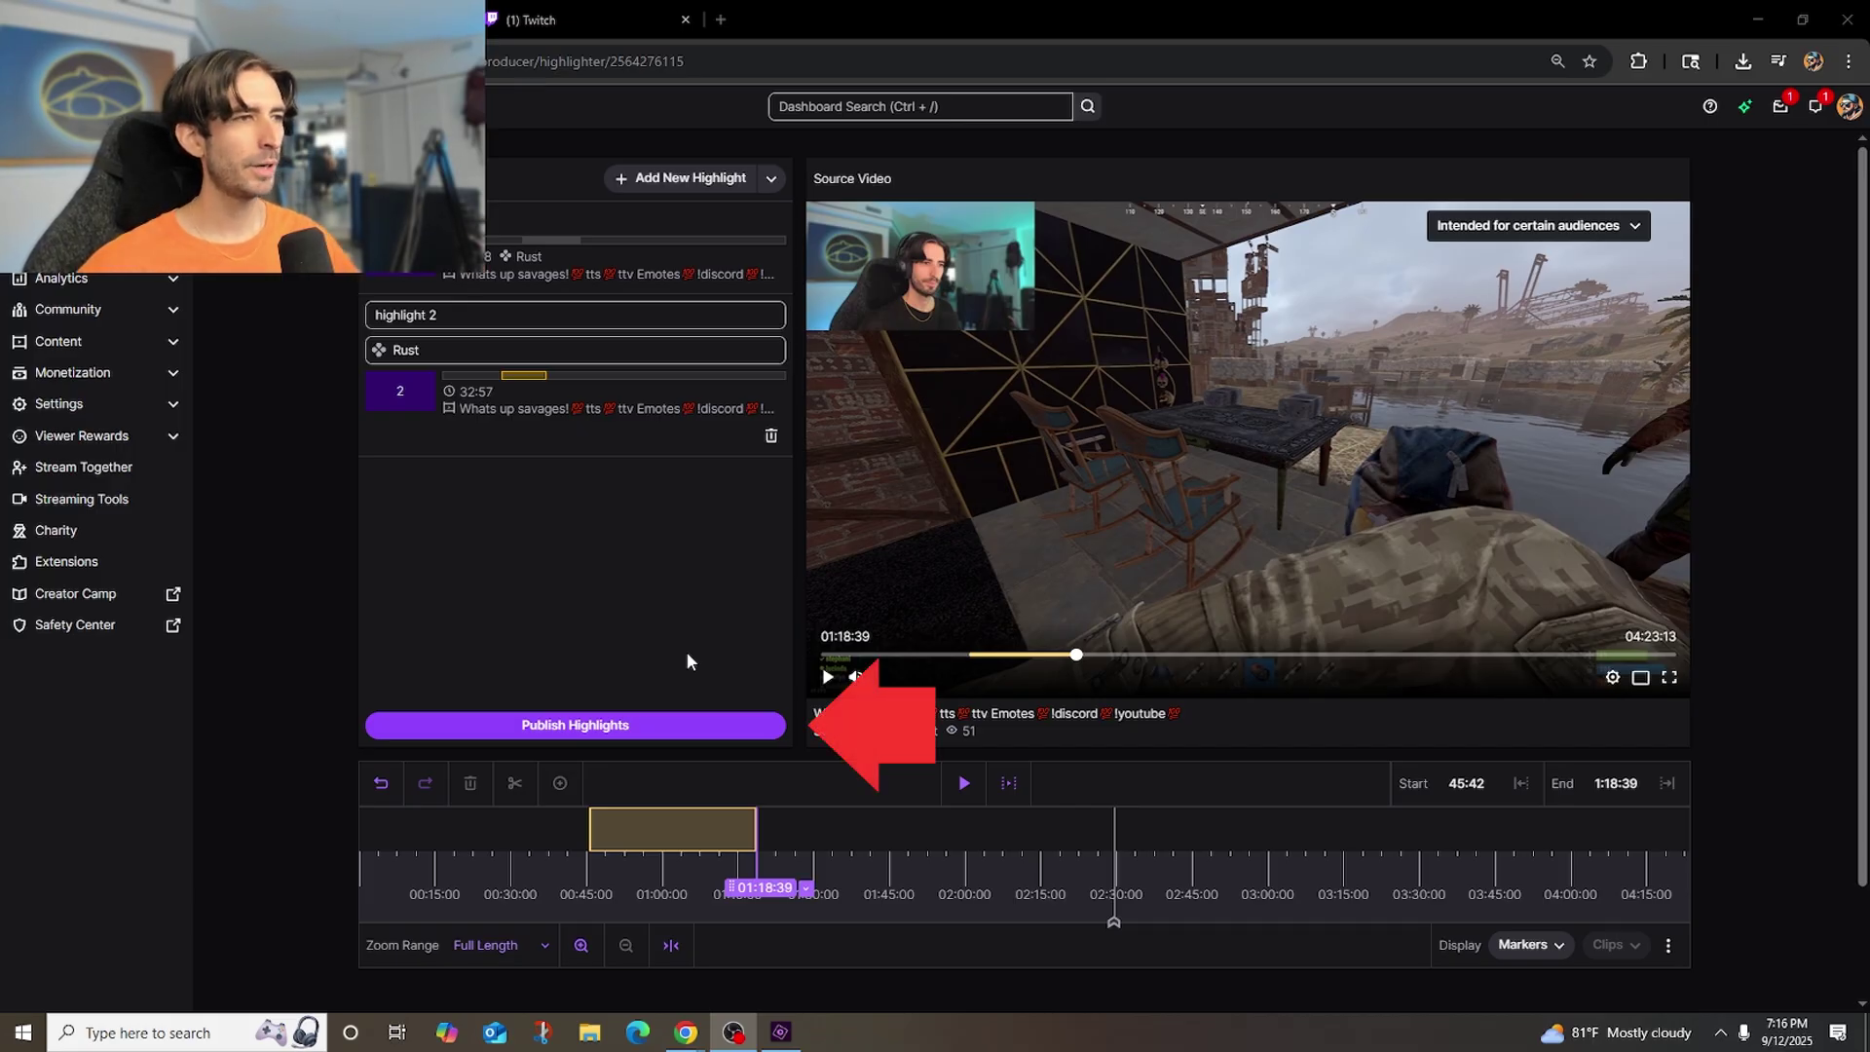
Publish both highlights, review the first one's description, and save its details.
click(655, 724)
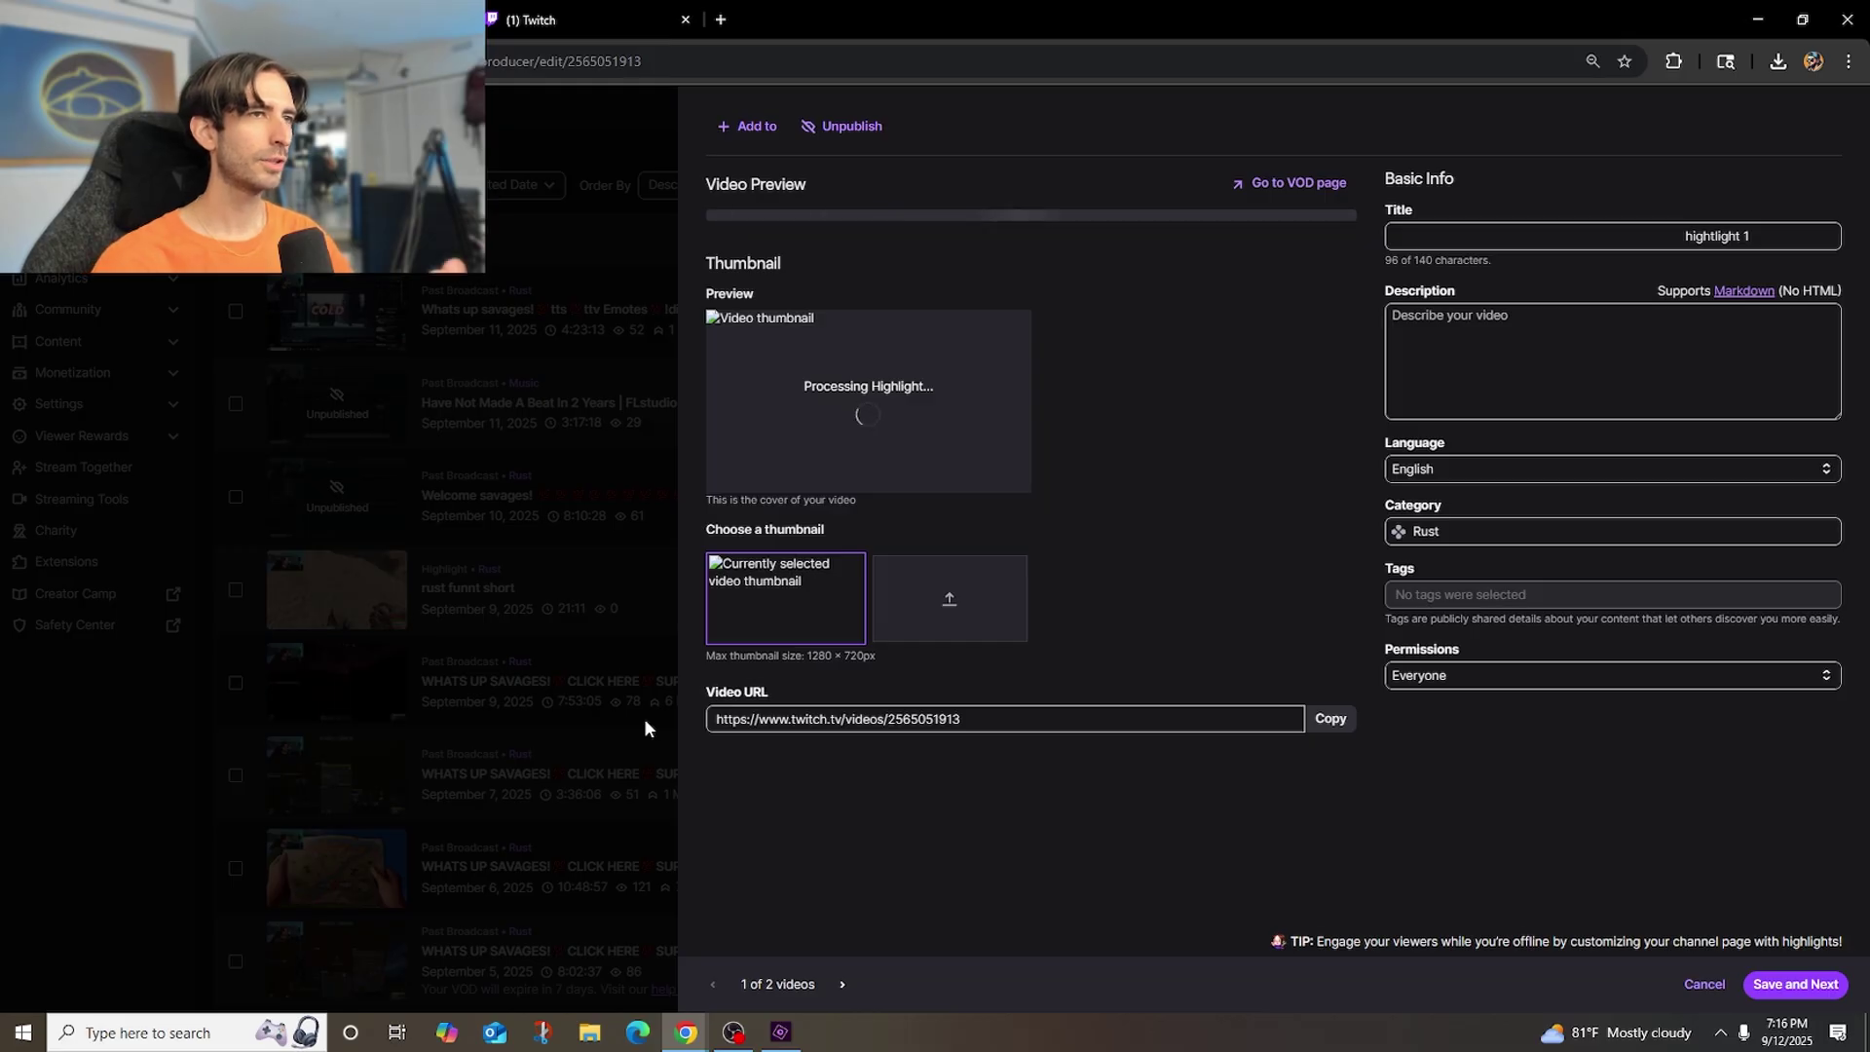
click(1535, 237)
click(1505, 350)
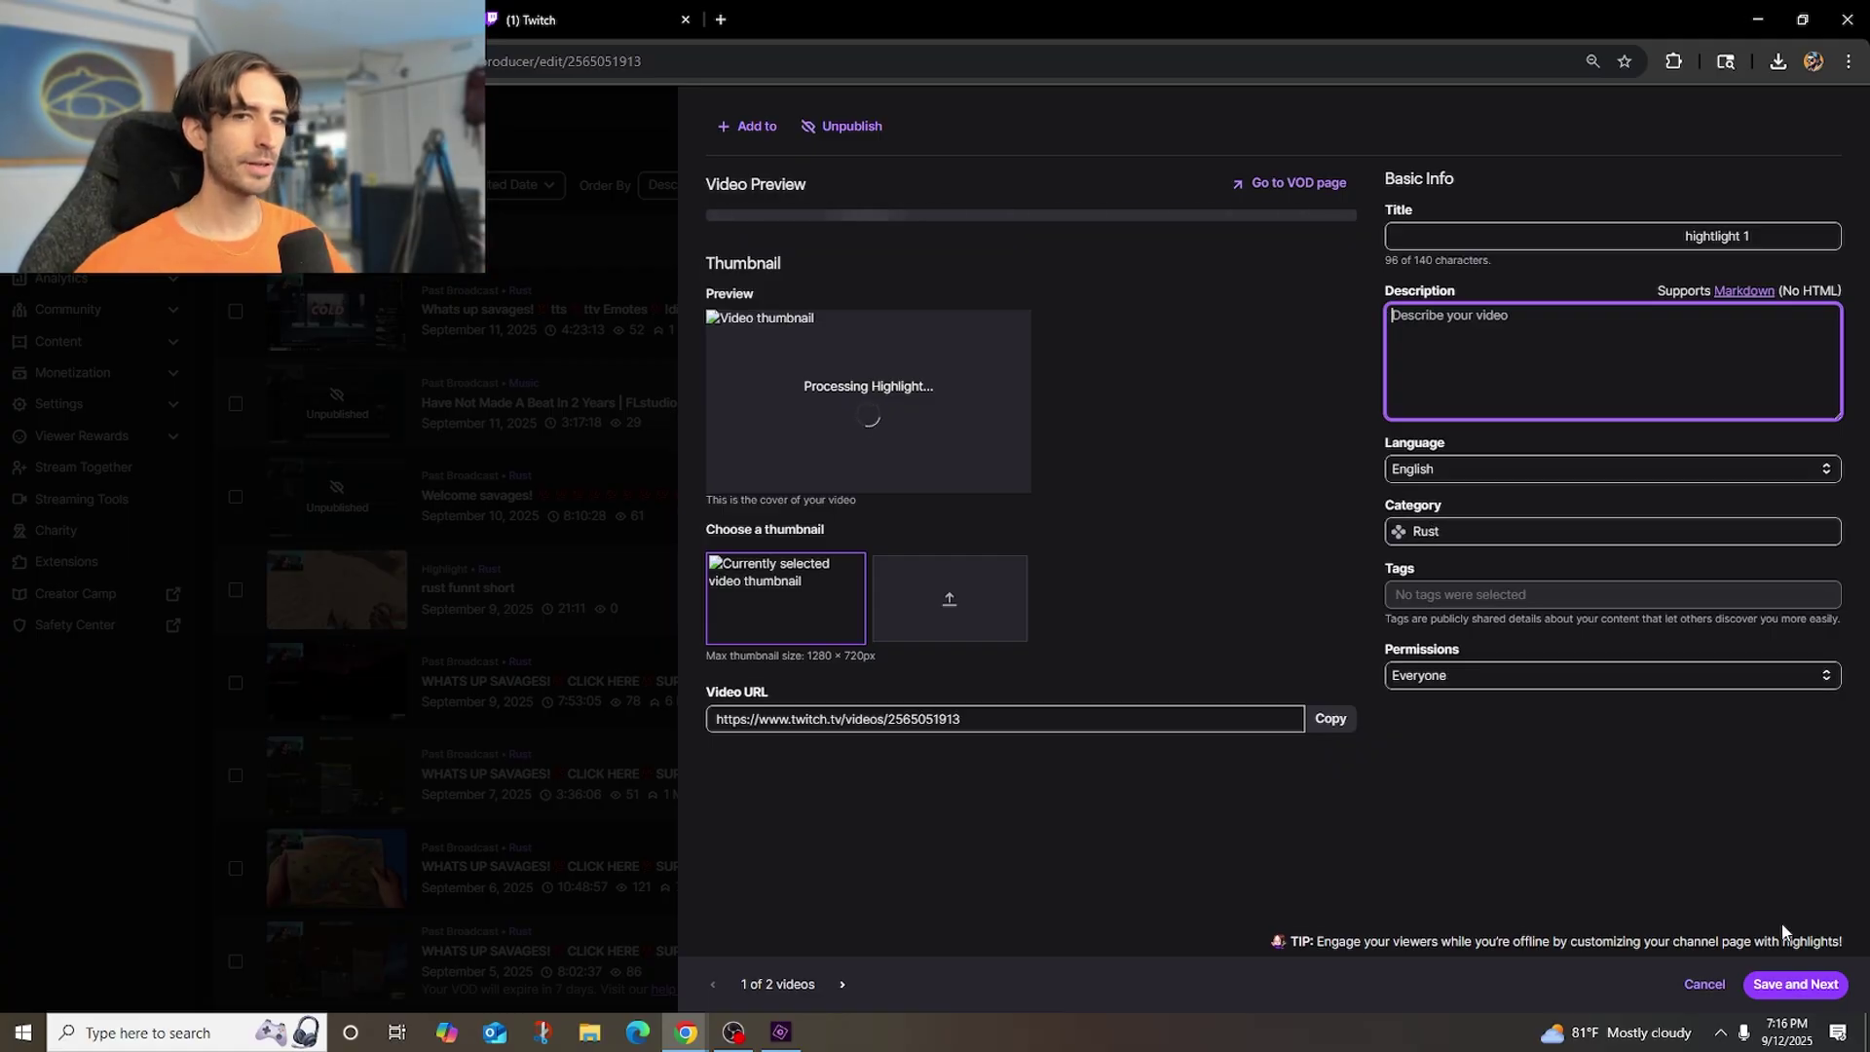
click(1795, 983)
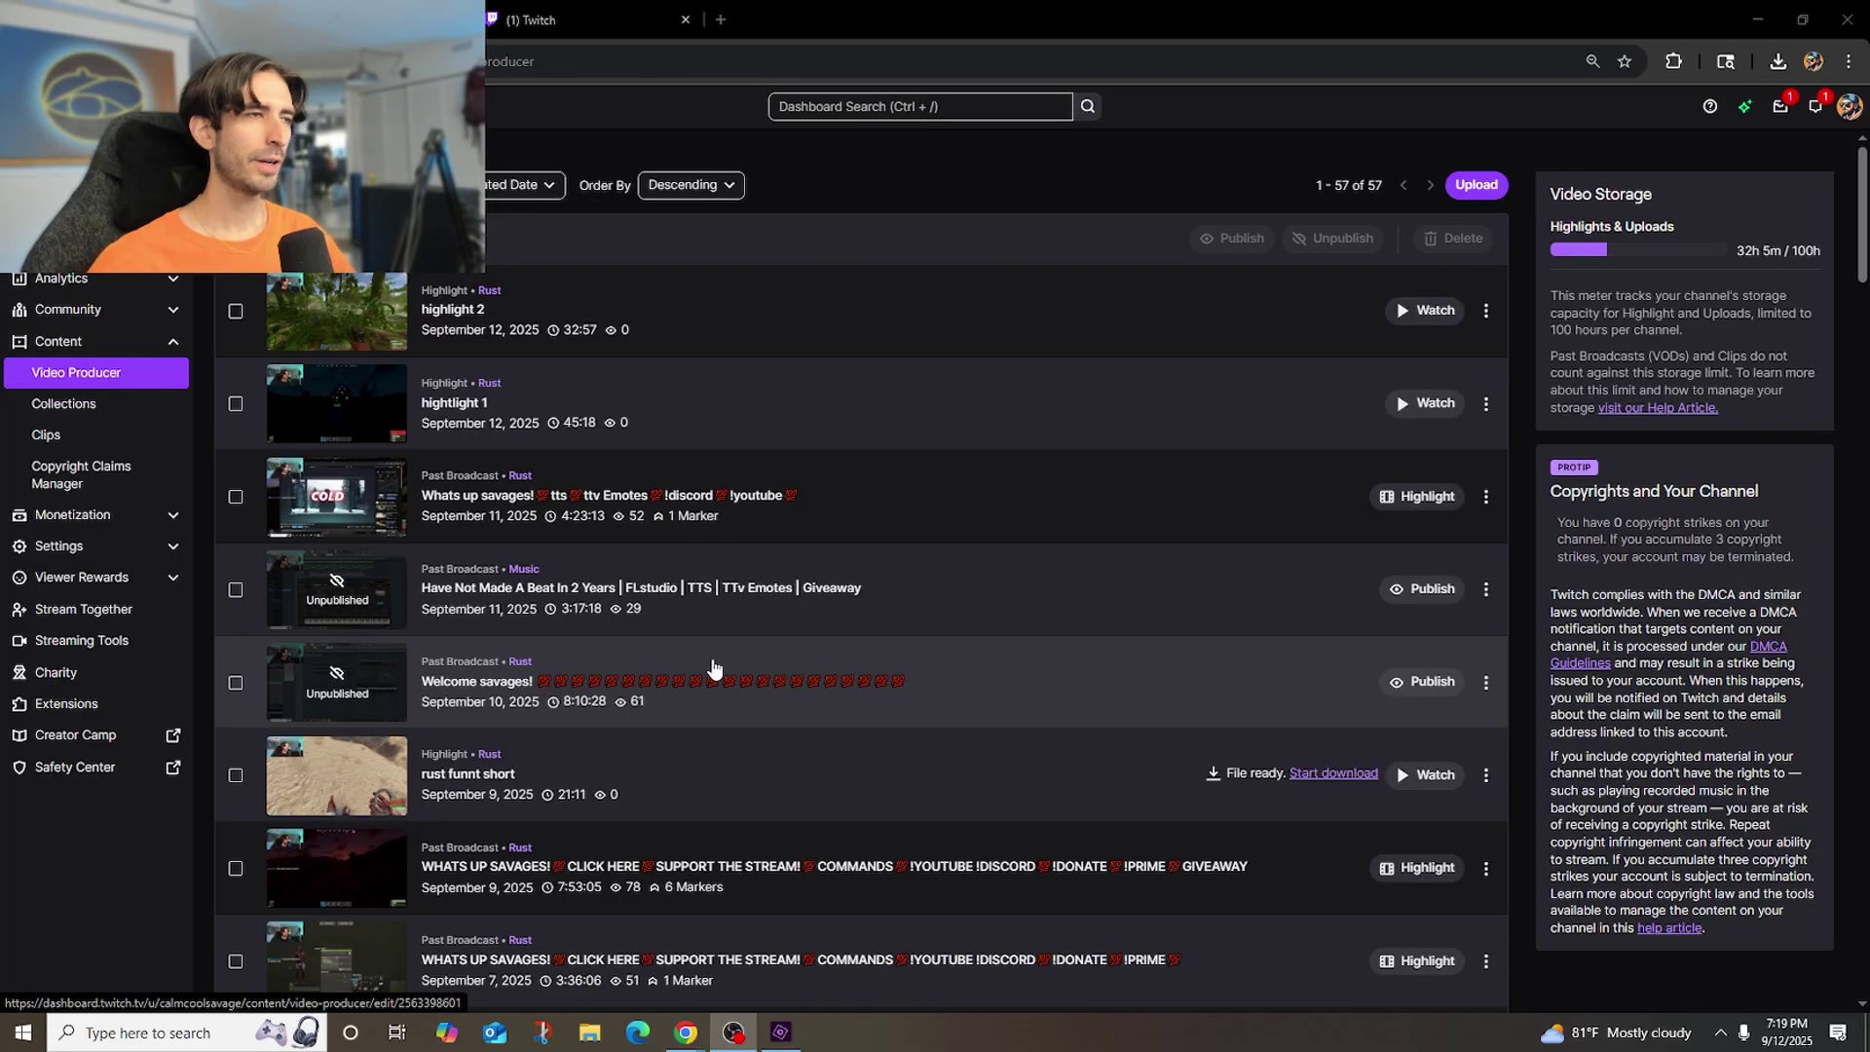